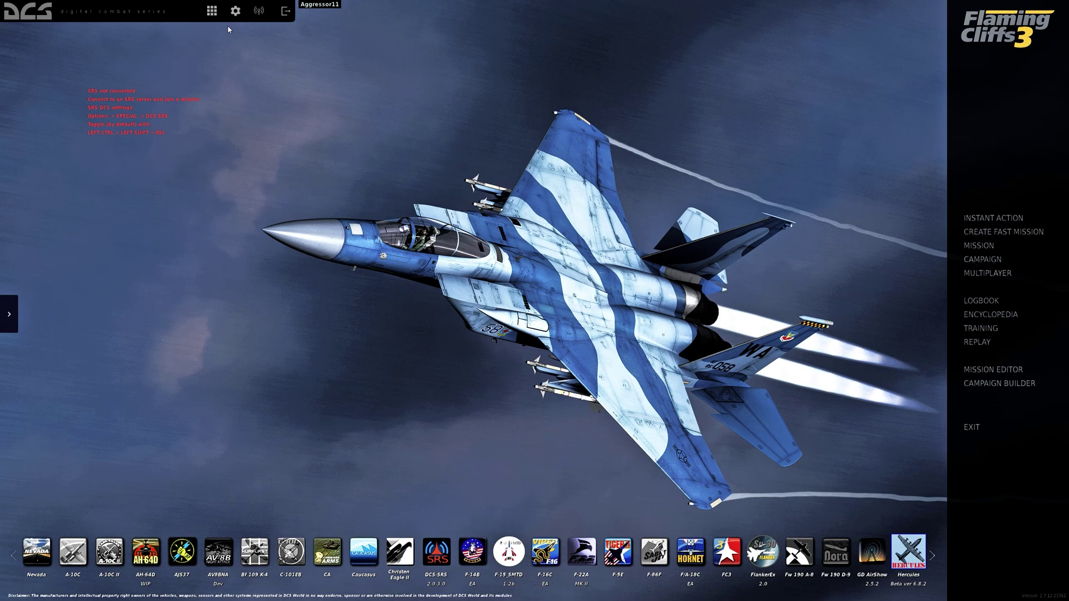
Step: Open Module manager and list the installed modules, which show VSN_F4 and VSN_F4E but no F-35
click(211, 11)
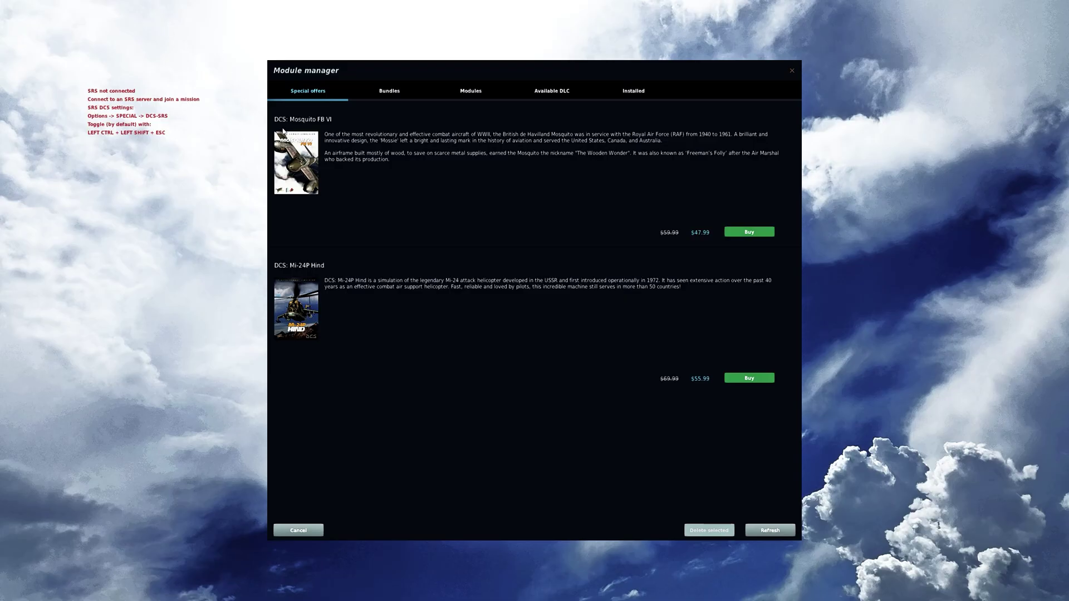
click(634, 91)
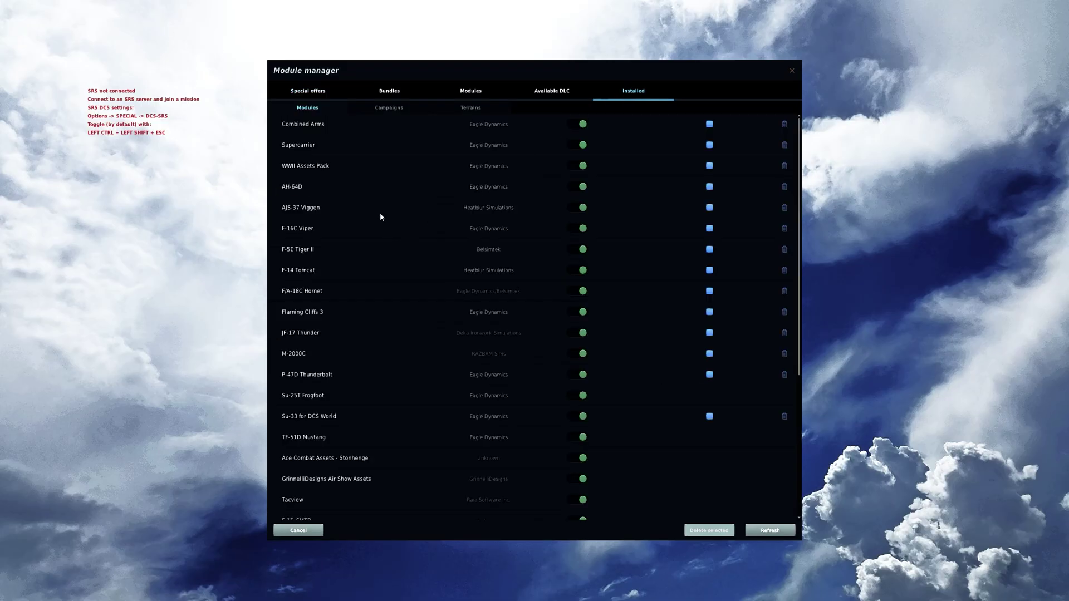
scroll(339, 201, down, 4)
scroll(359, 251, down, 4)
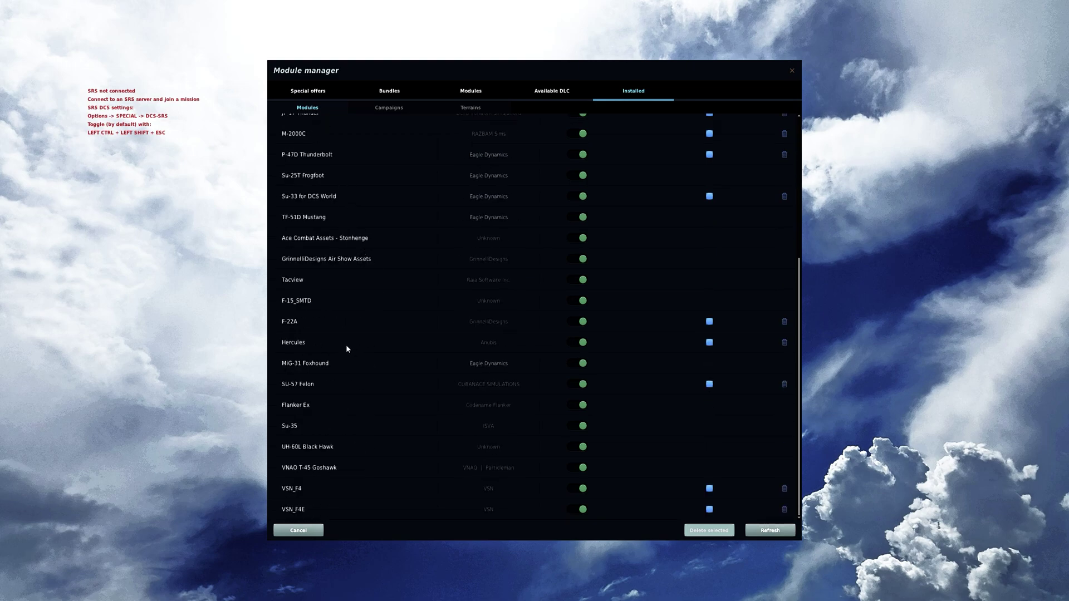
scroll(315, 264, up, 3)
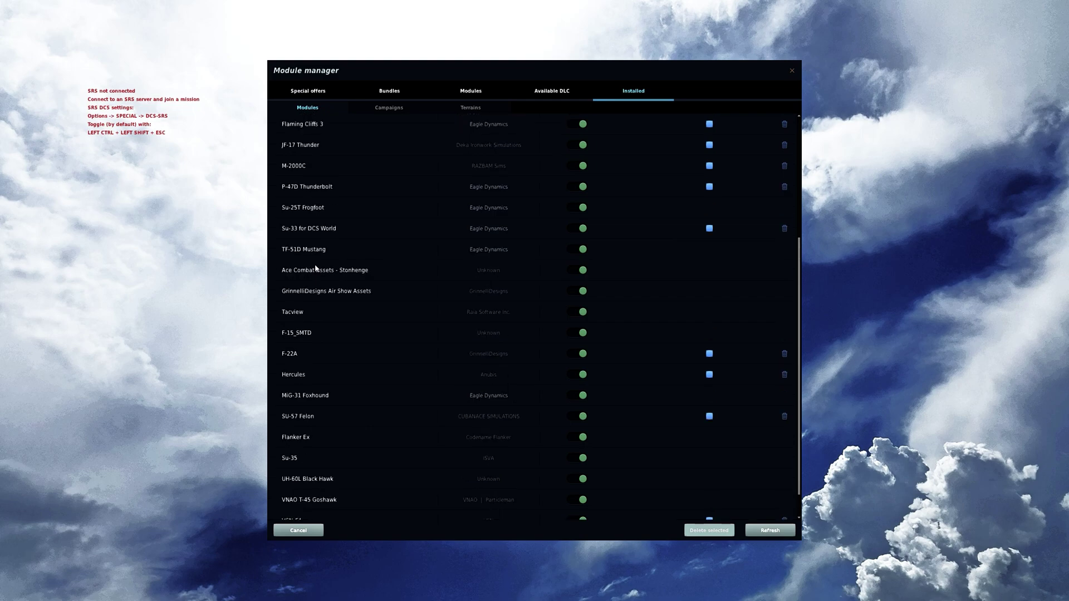
scroll(315, 264, up, 2)
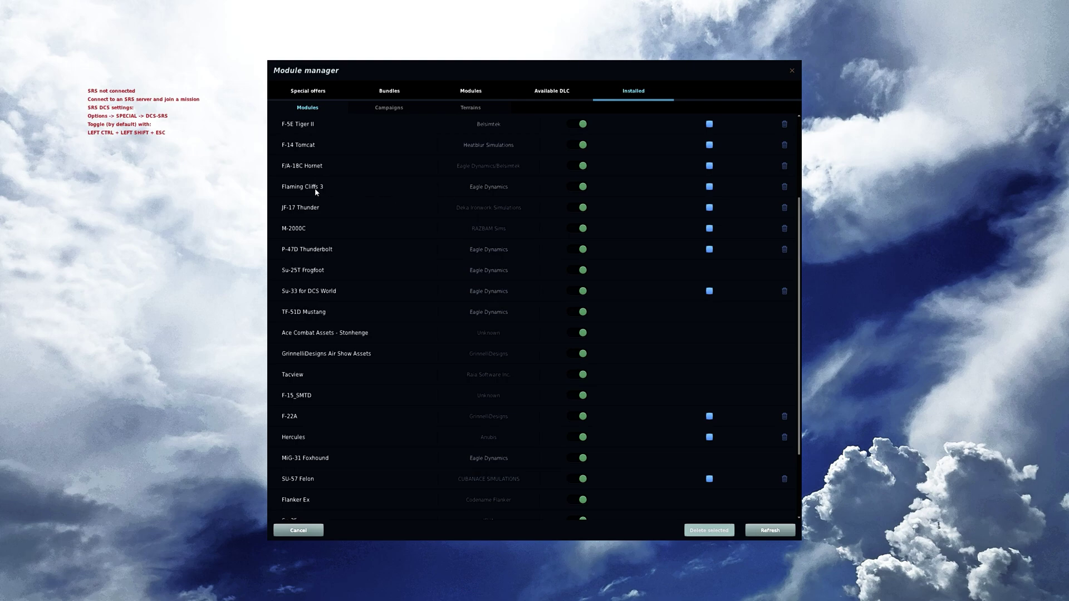
Step: Open the DCS World website in Edge, then close the browser window
click(489, 187)
mouse_move(501, 191)
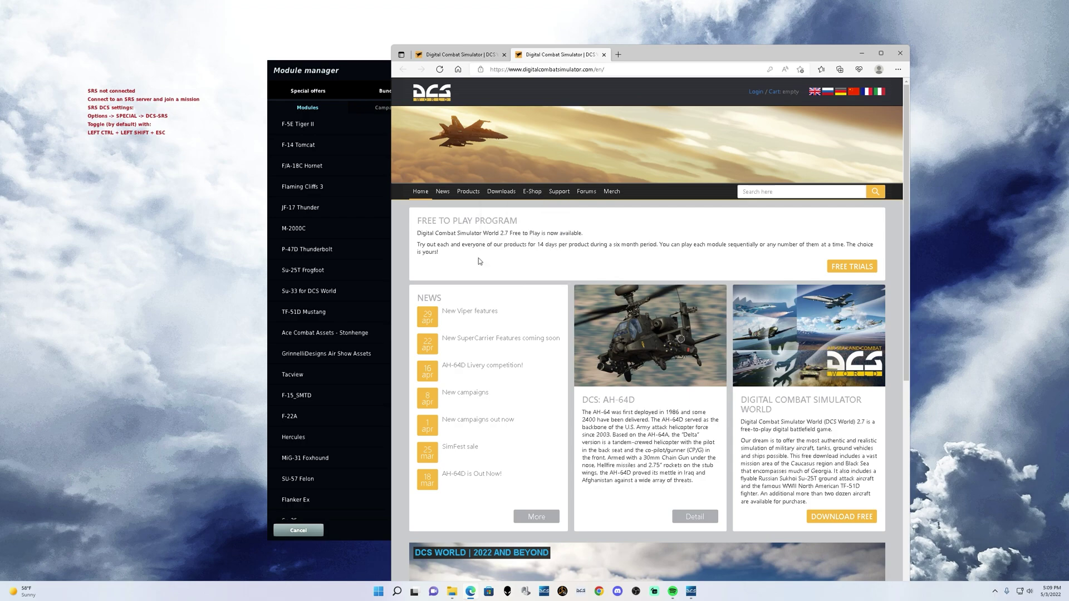
click(900, 53)
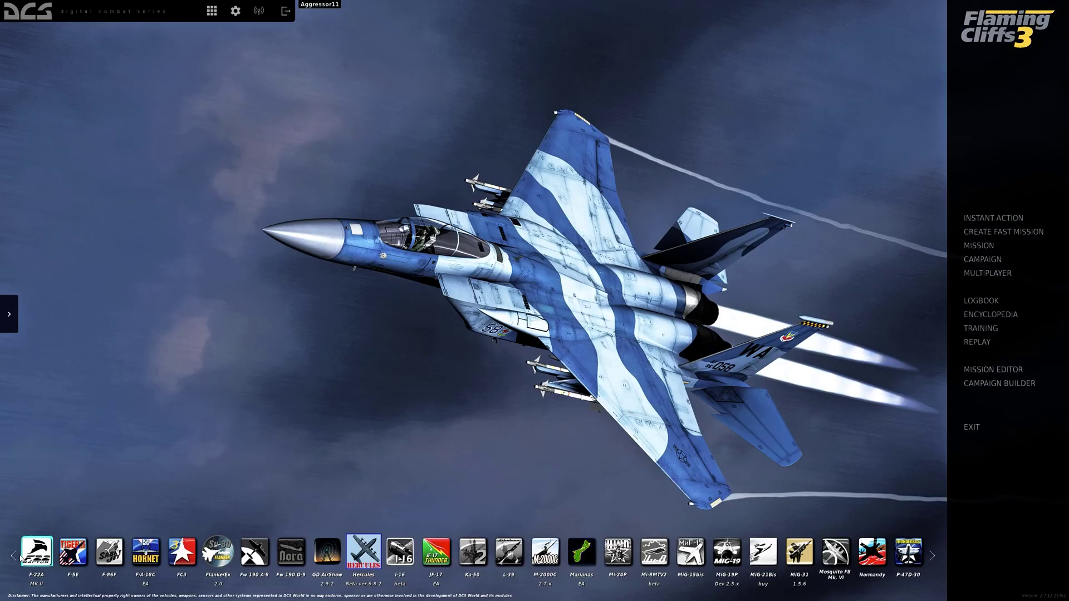
Step: Page the module bar back to its start, then forward to Marianas and the Mi/MiG modules
click(13, 556)
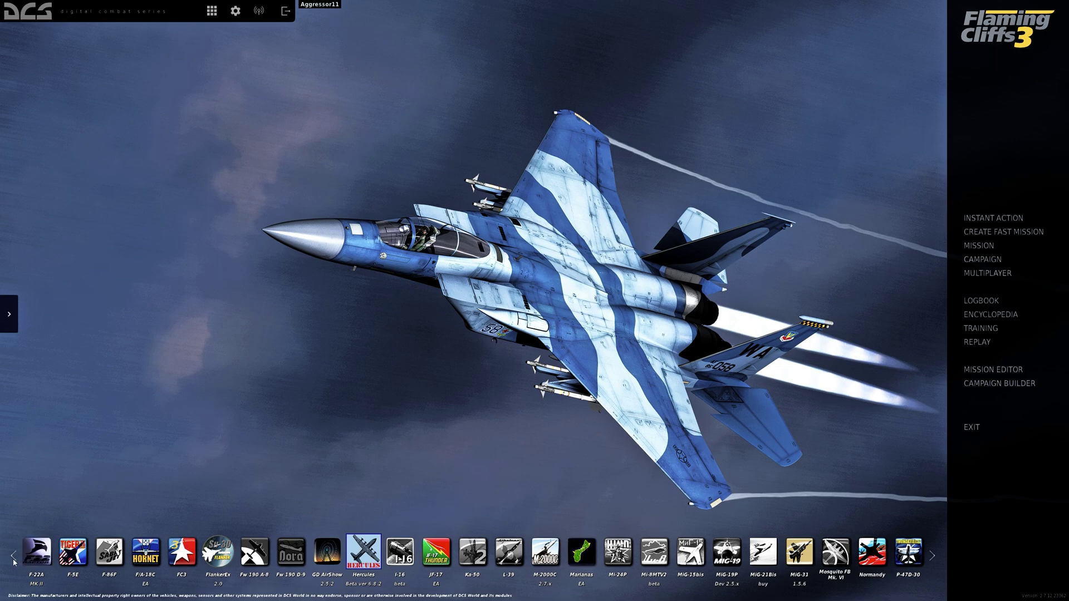
click(14, 556)
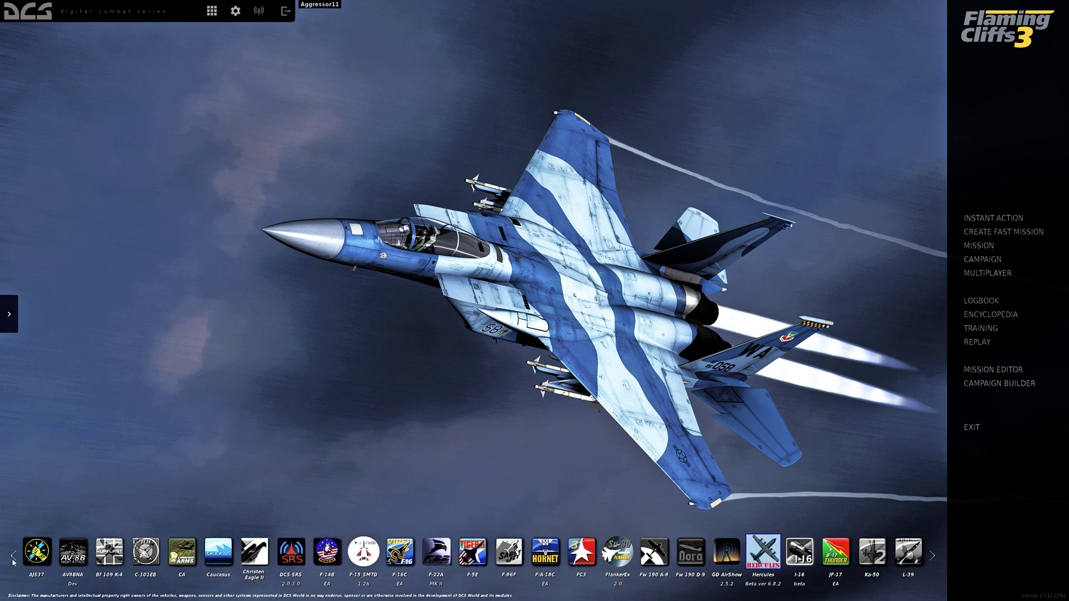
click(14, 556)
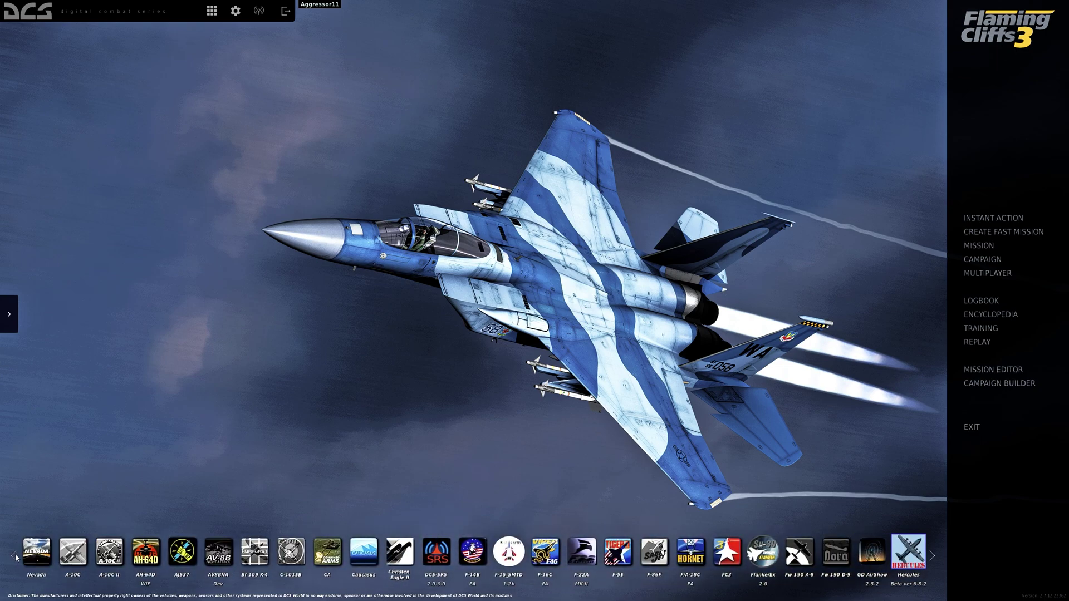
click(934, 558)
click(934, 558)
click(934, 558)
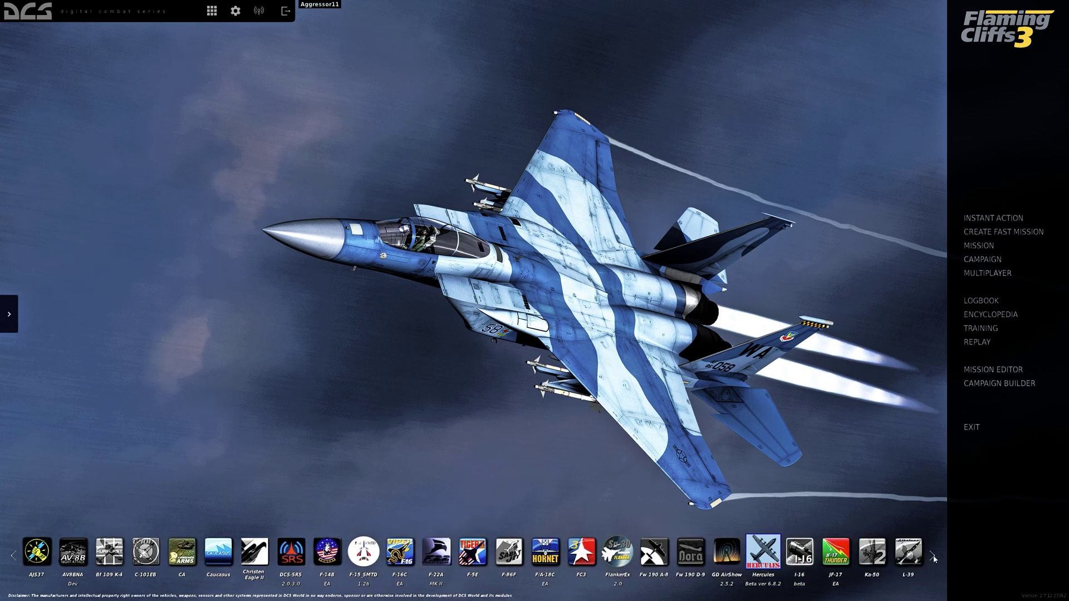
click(934, 559)
click(934, 558)
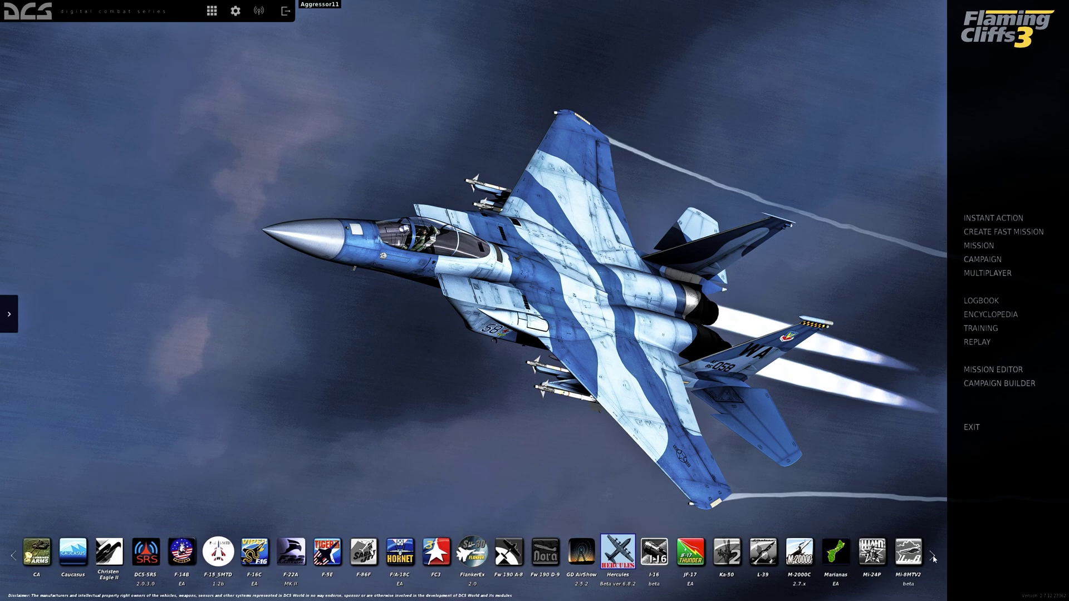
Step: Page past MiG-31, Mosquito, P-47D and P-51D to the bar's end, then exit DCS World
click(935, 558)
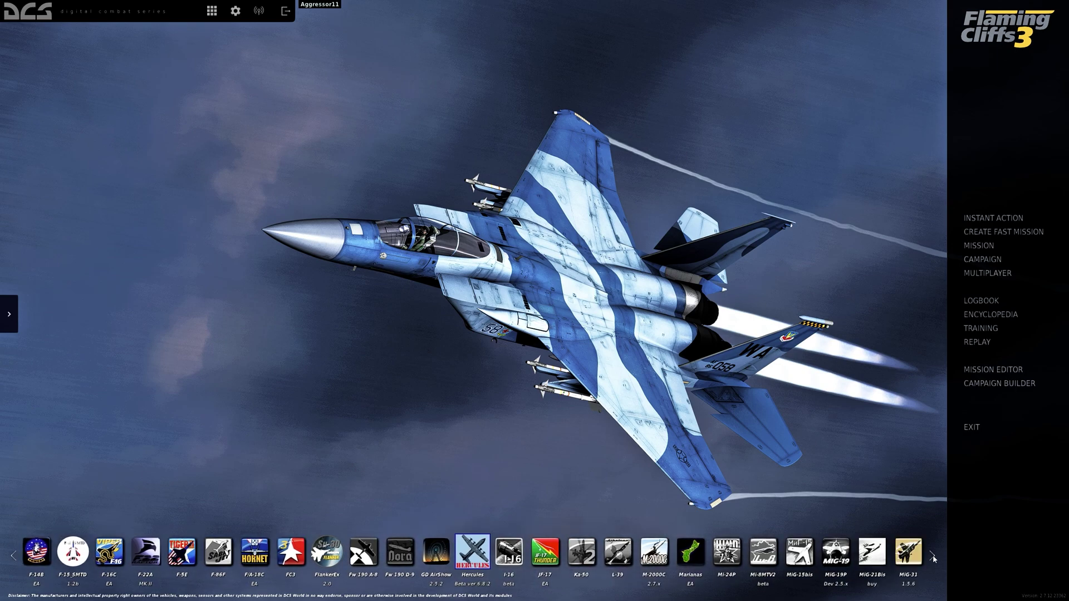
click(935, 559)
click(934, 558)
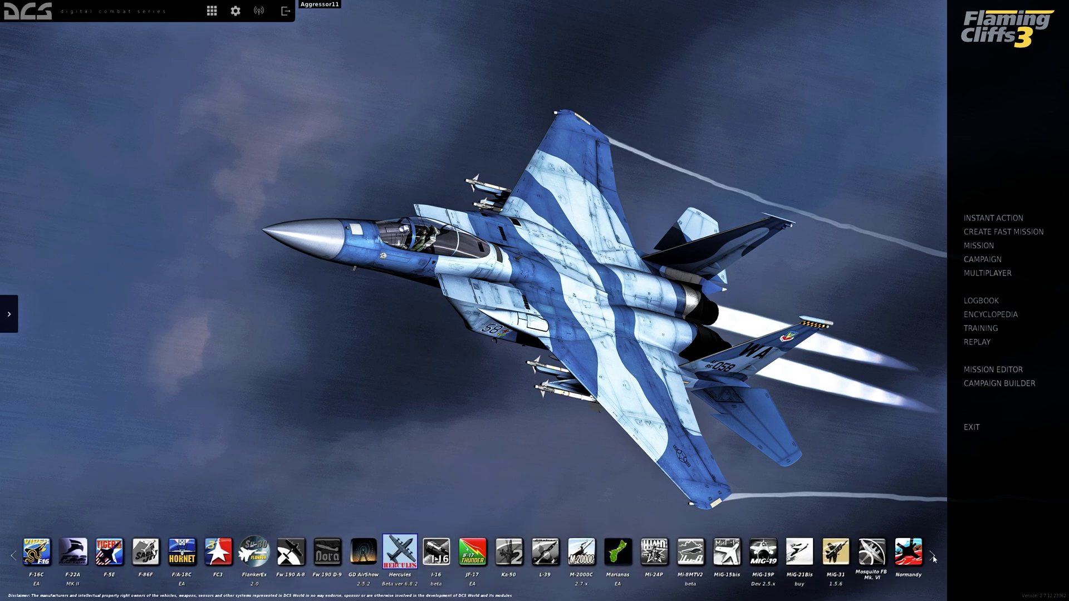
click(934, 558)
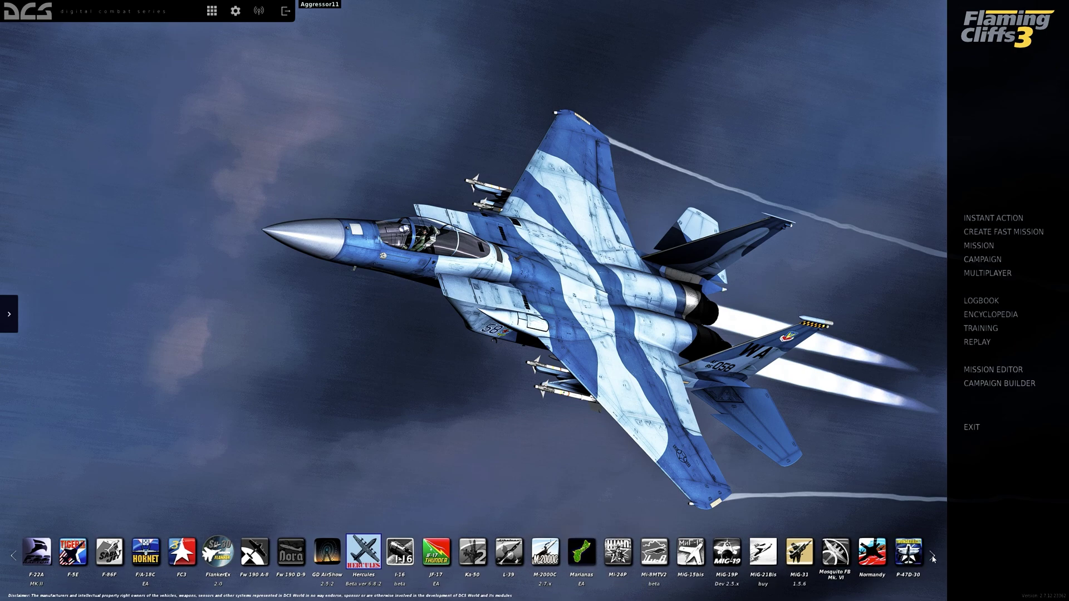
click(934, 558)
click(934, 558)
click(934, 558)
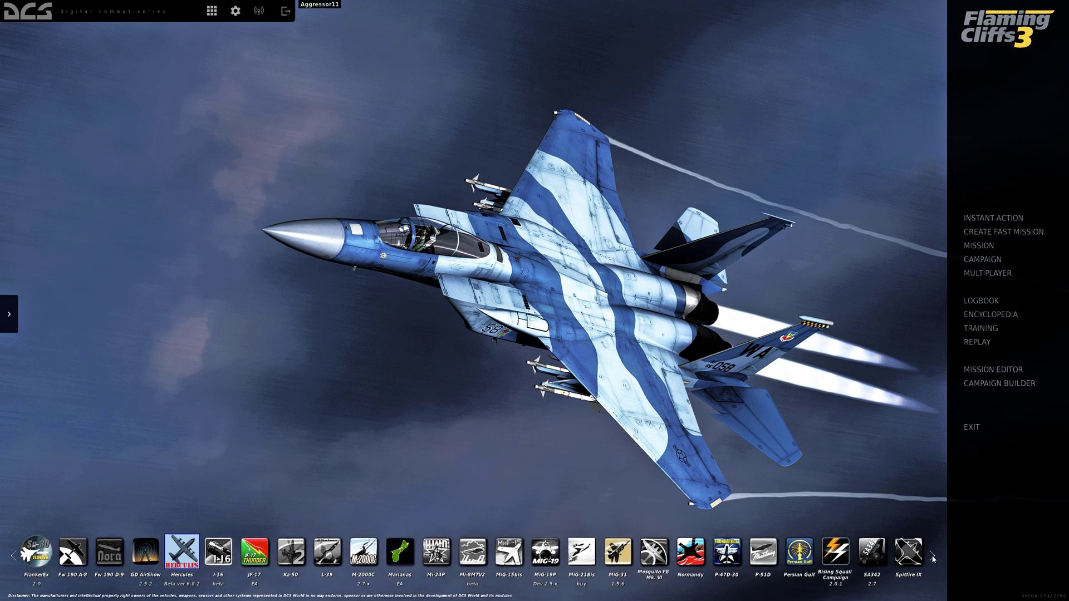
click(934, 559)
click(933, 559)
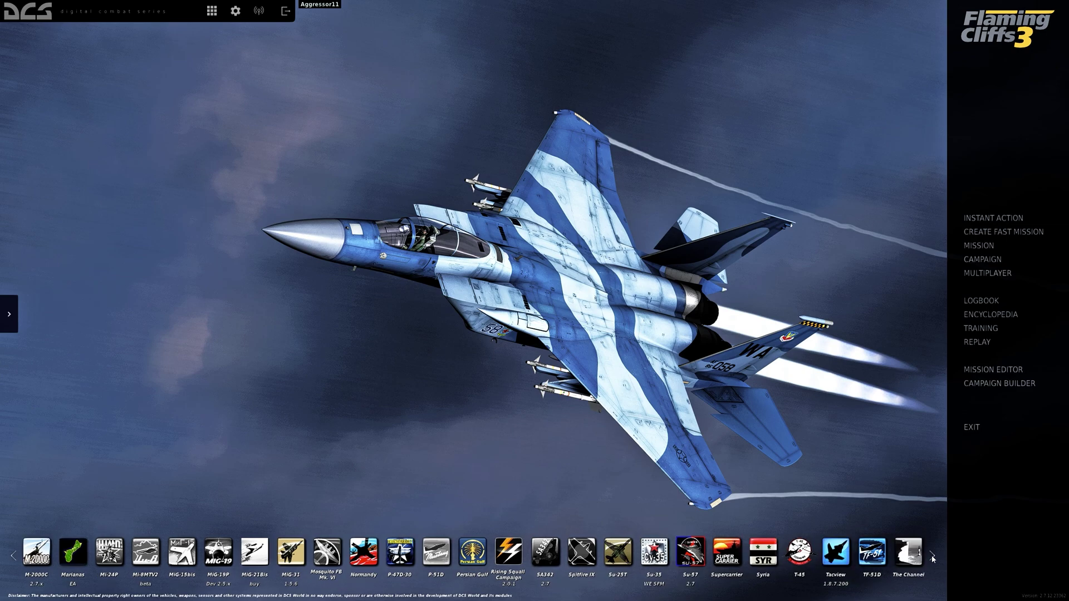
click(934, 558)
click(935, 558)
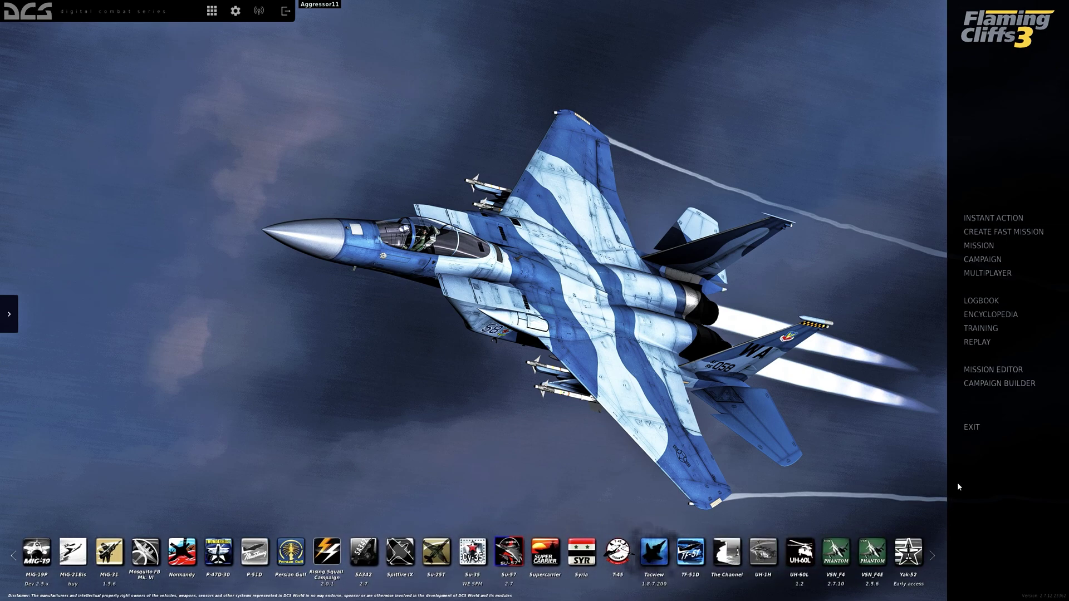
click(972, 428)
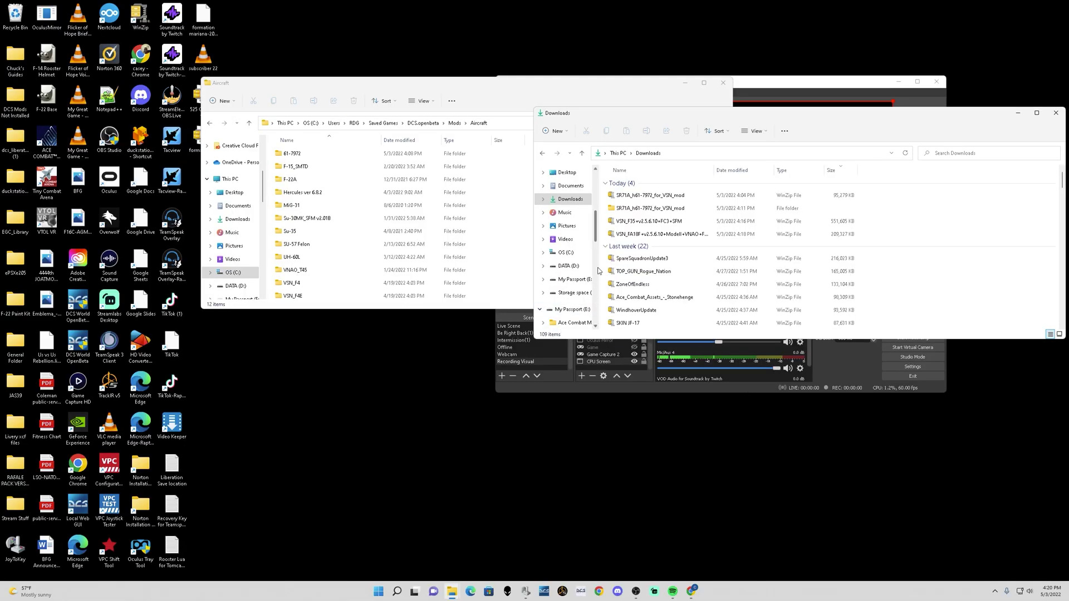
Step: Move the overlapping window aside and open the VSN_F35+v2.5.6.10+FC3+SFM zip in Downloads
click(930, 84)
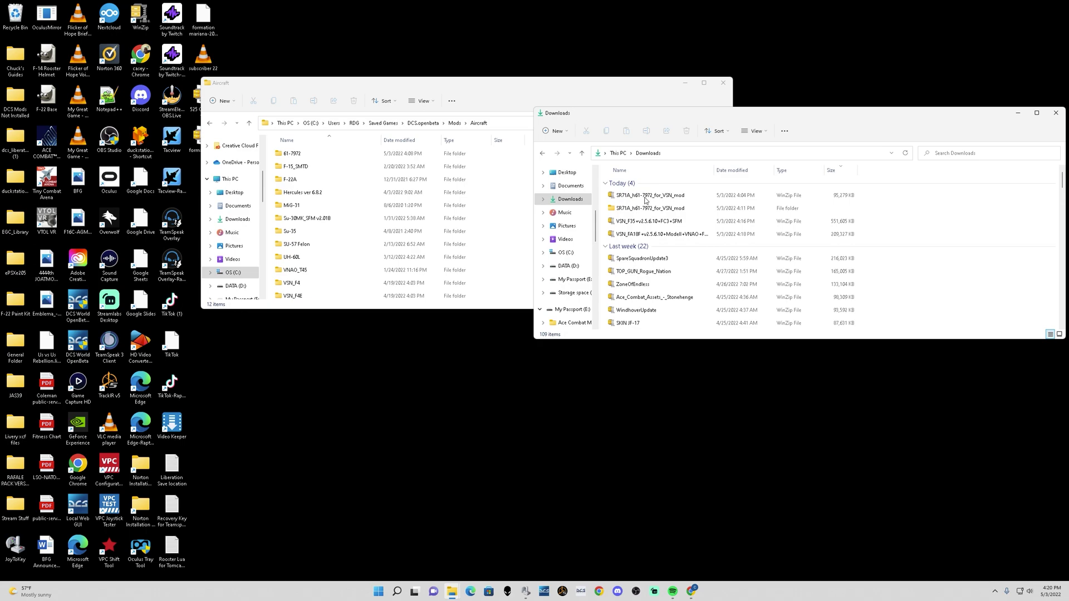
double_click(645, 222)
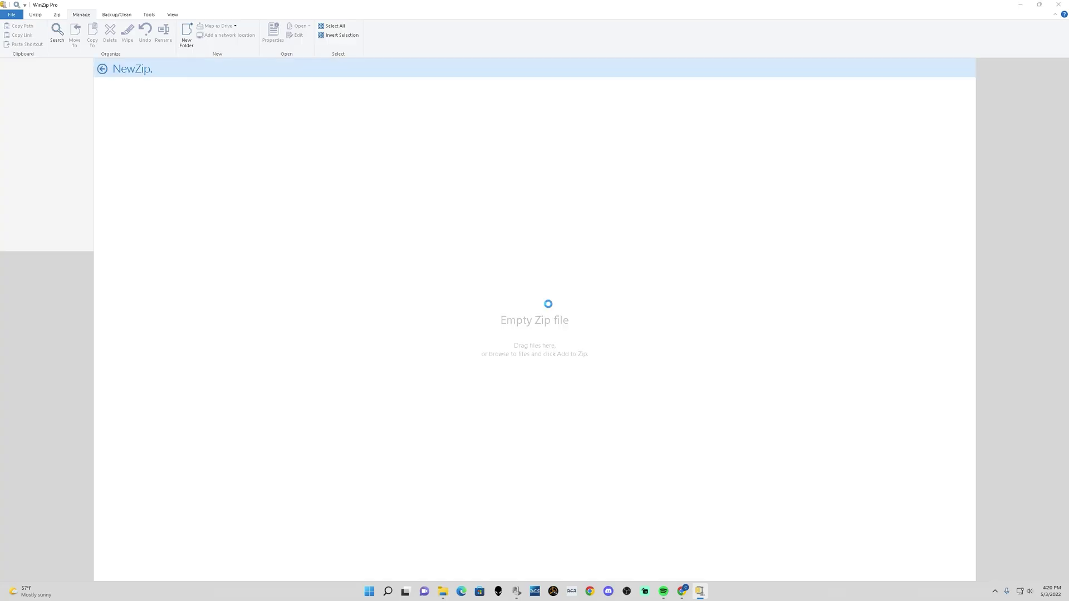
Step: Unzip the VSN_F35 archive's contents into Downloads
click(537, 270)
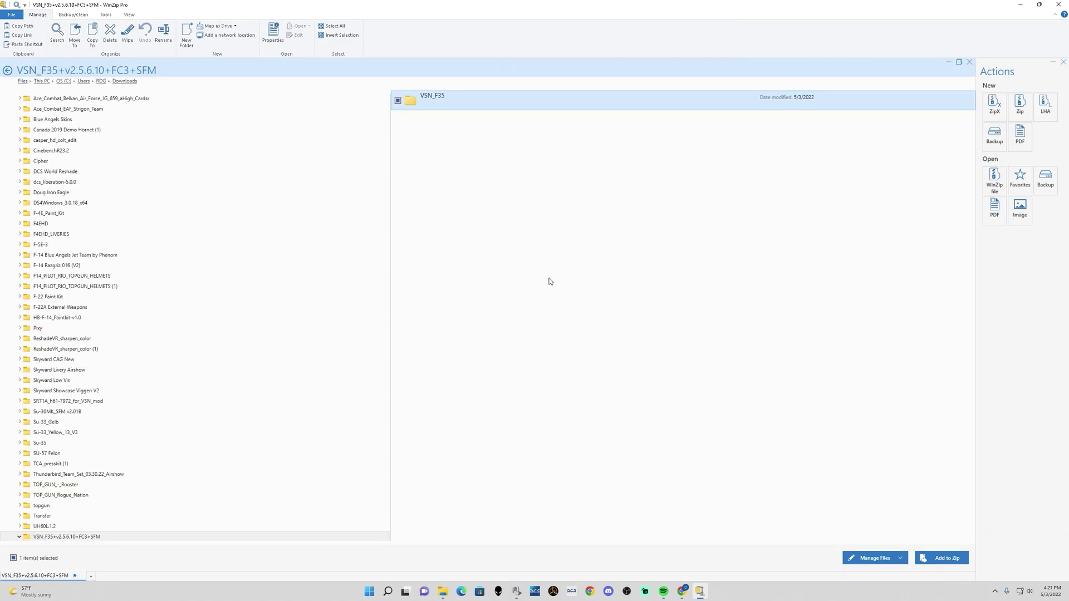
Step: Close WinZip, inspect the extracted VSN_F35 folder, and return to its parent download folder
click(1059, 5)
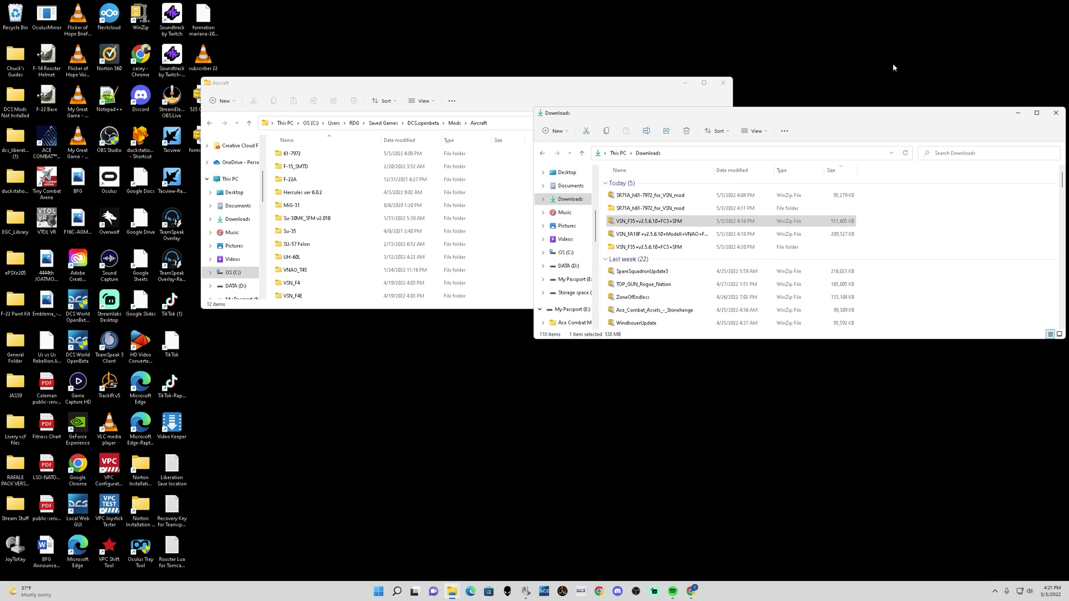
double_click(655, 248)
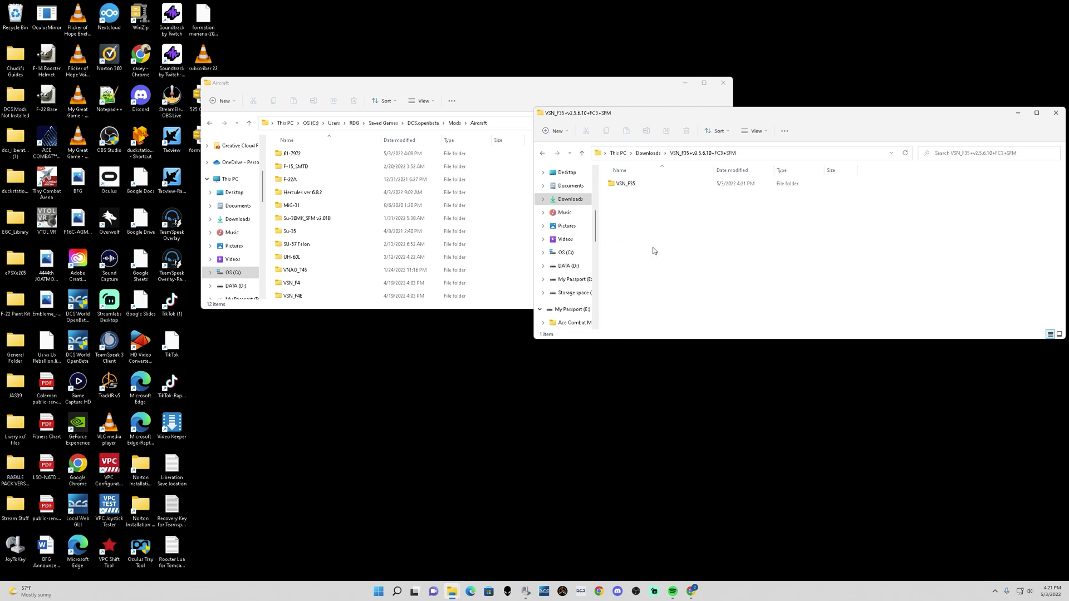
double_click(627, 183)
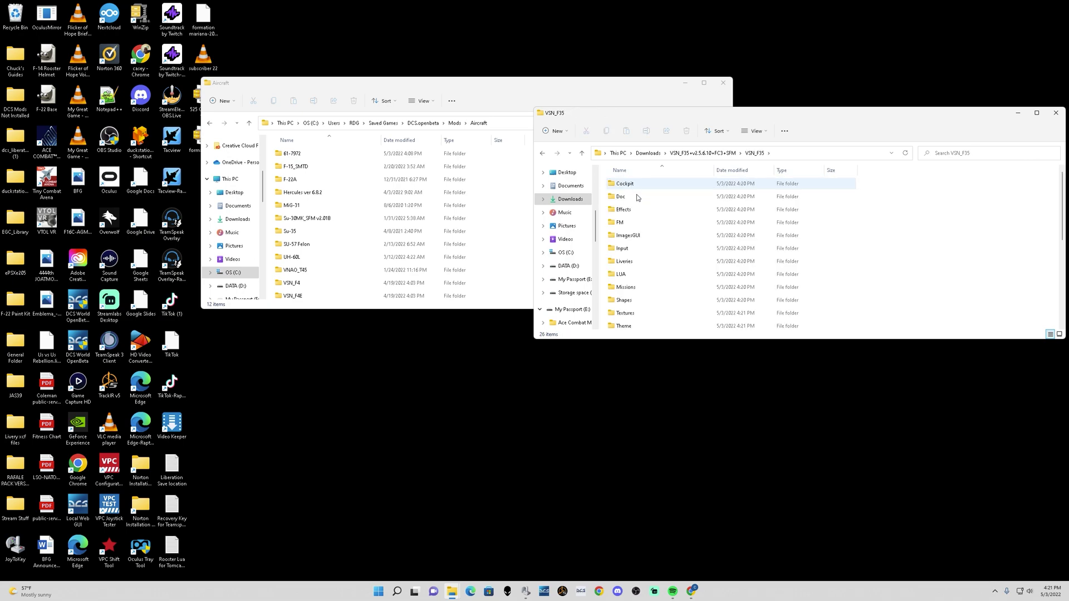
click(582, 153)
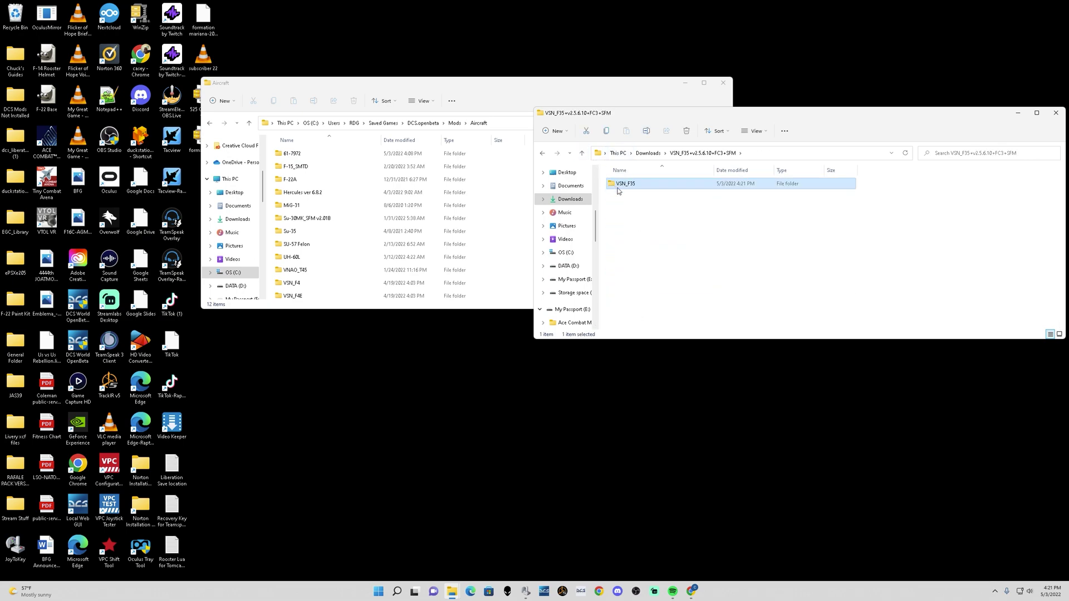
click(583, 153)
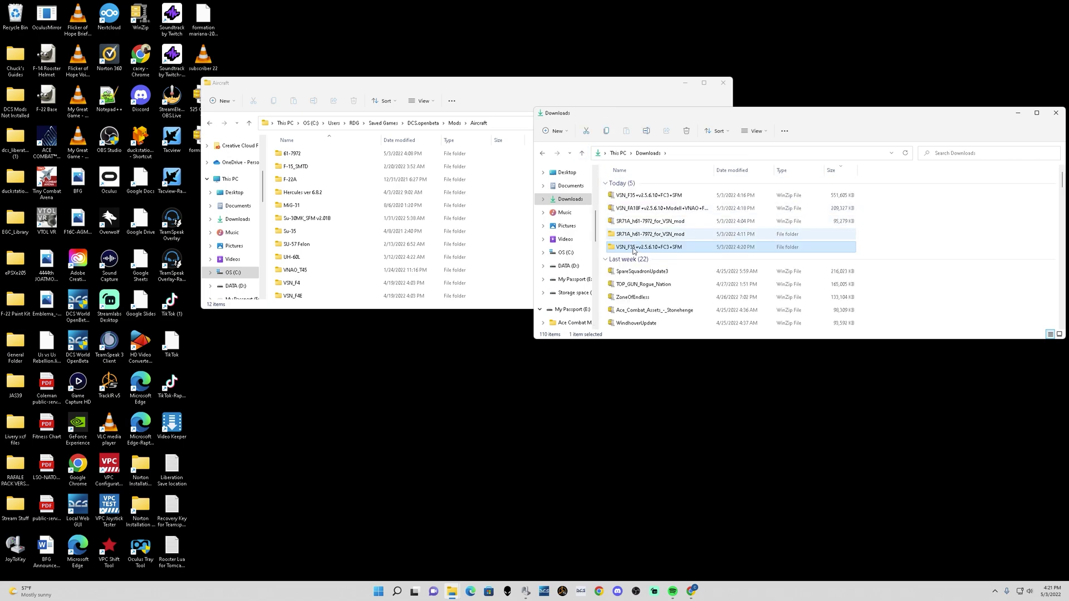
double_click(634, 248)
double_click(622, 185)
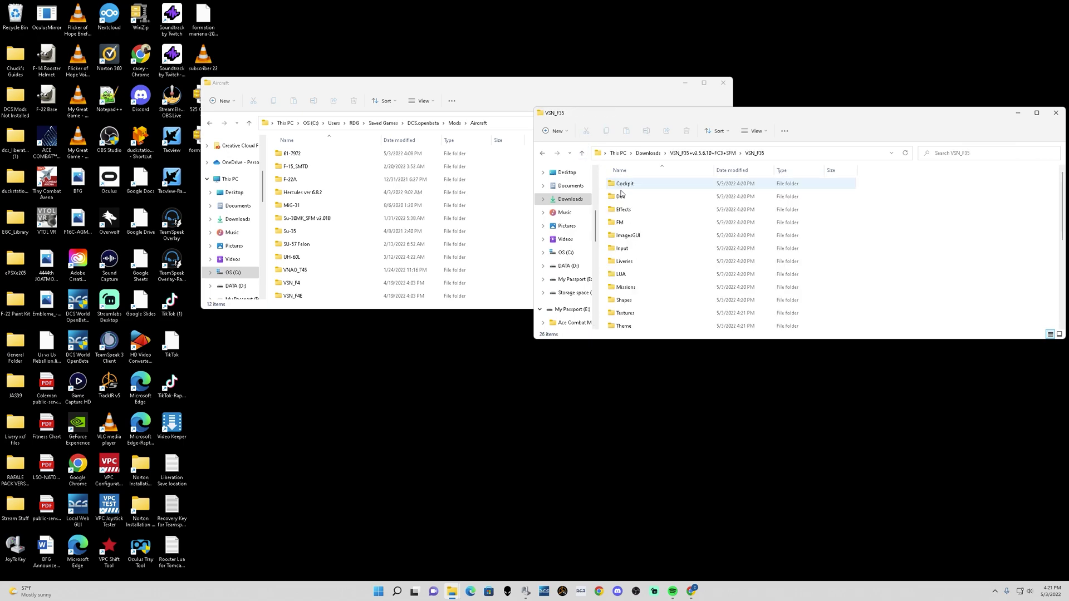
click(585, 154)
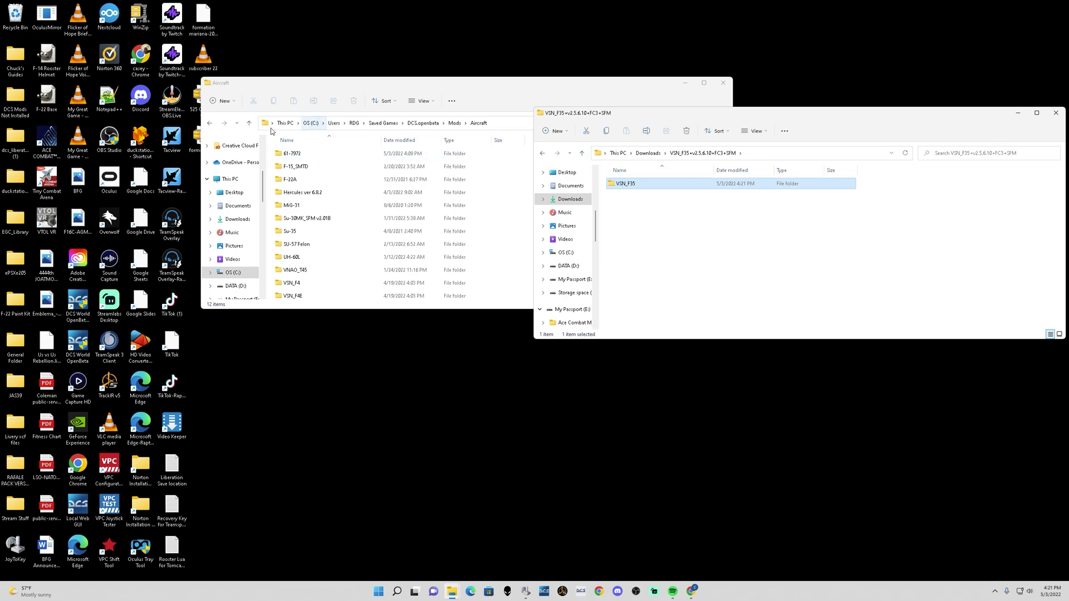
Step: In the other window, browse to C:\Users\RDG\Saved Games\DCS.openbeta
click(311, 123)
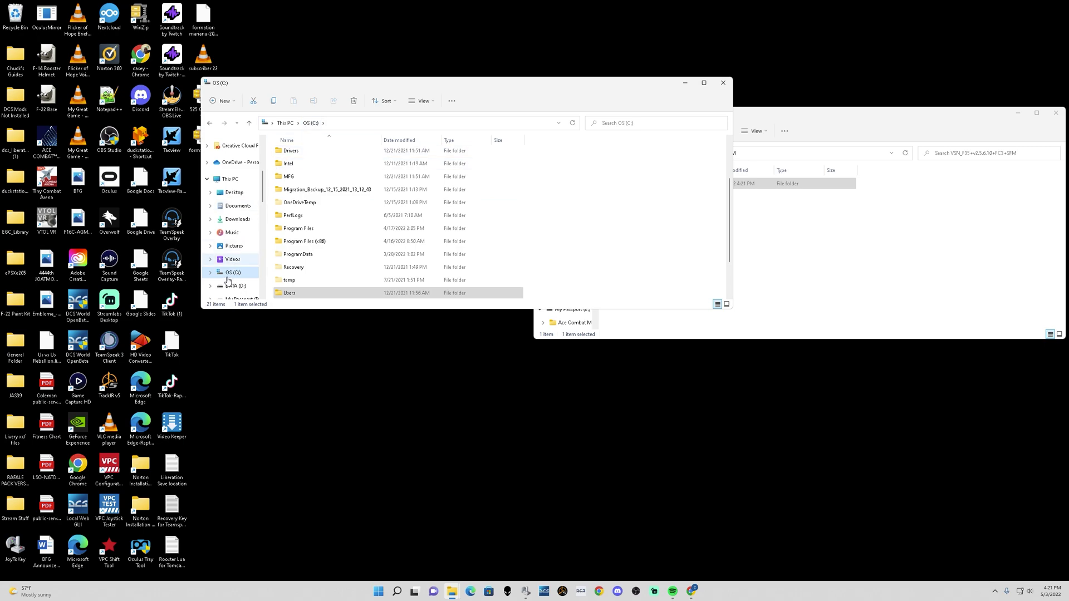
double_click(293, 294)
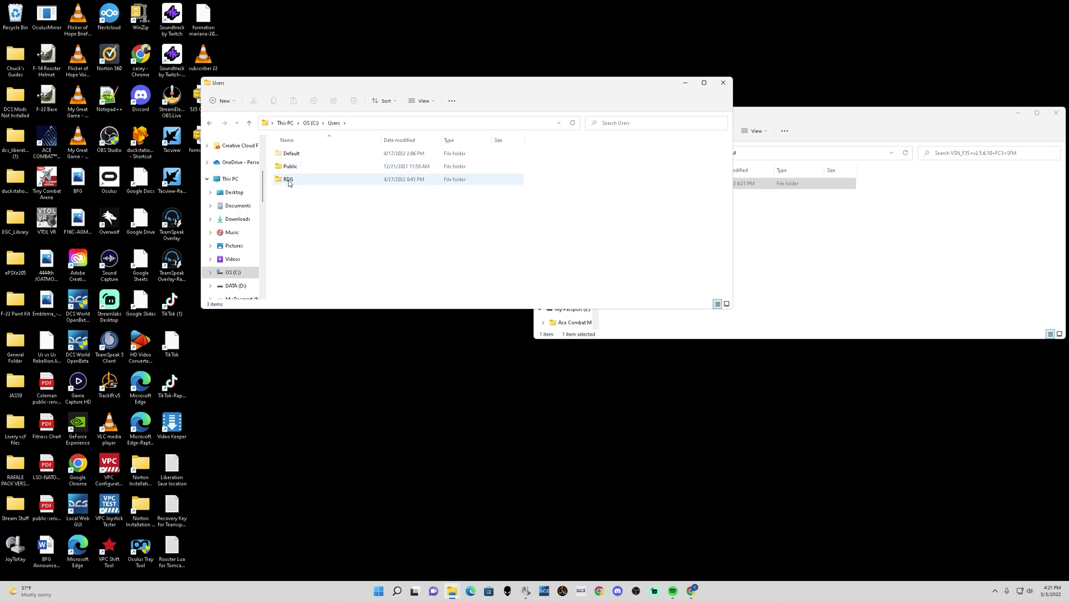
double_click(288, 181)
scroll(298, 217, down, 2)
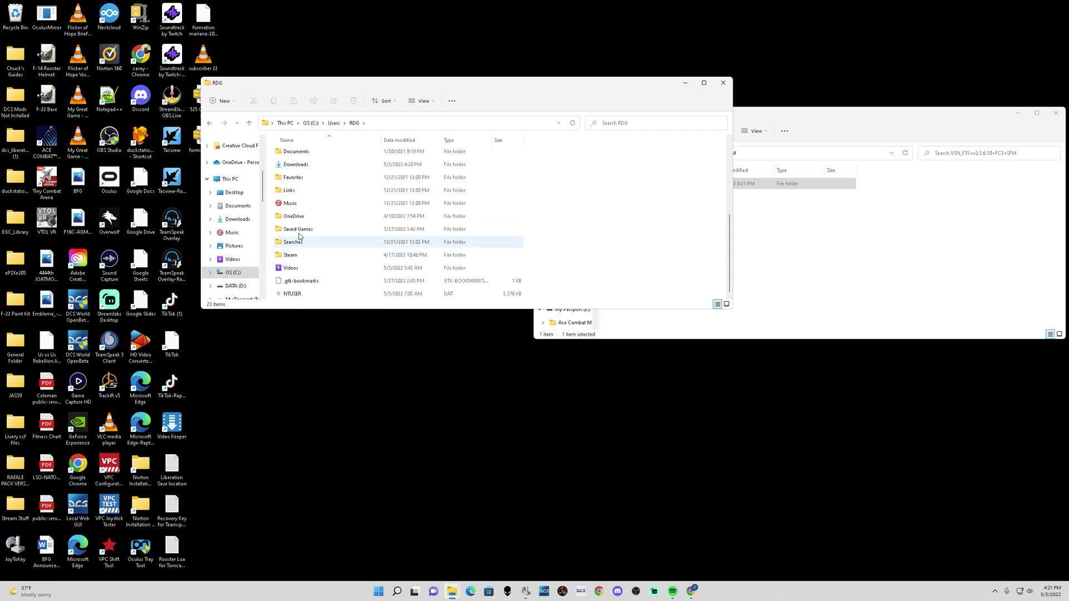
double_click(297, 229)
click(306, 193)
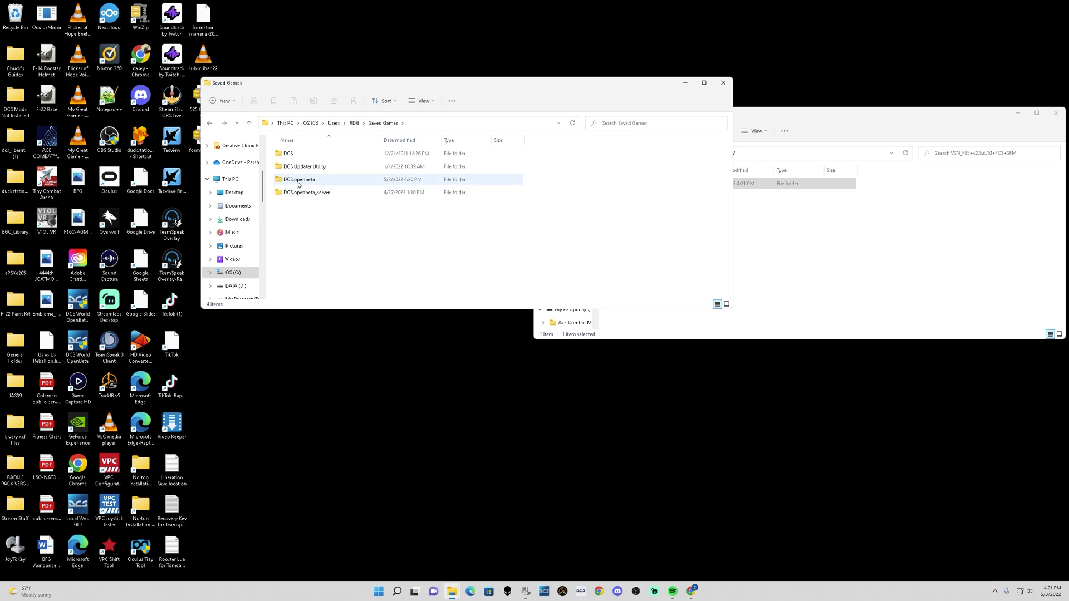
double_click(300, 181)
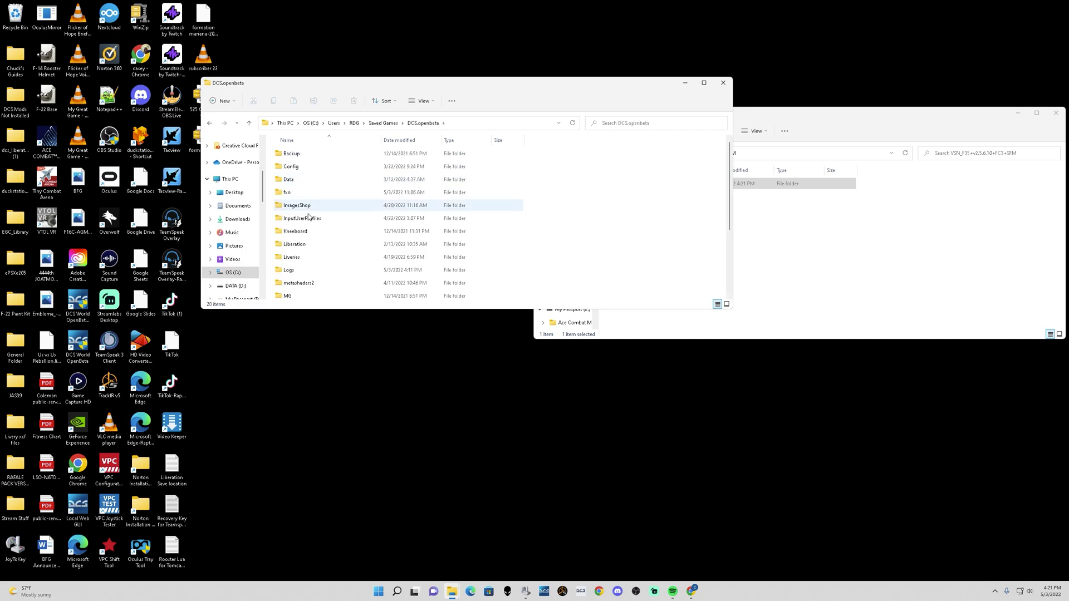
scroll(309, 217, down, 3)
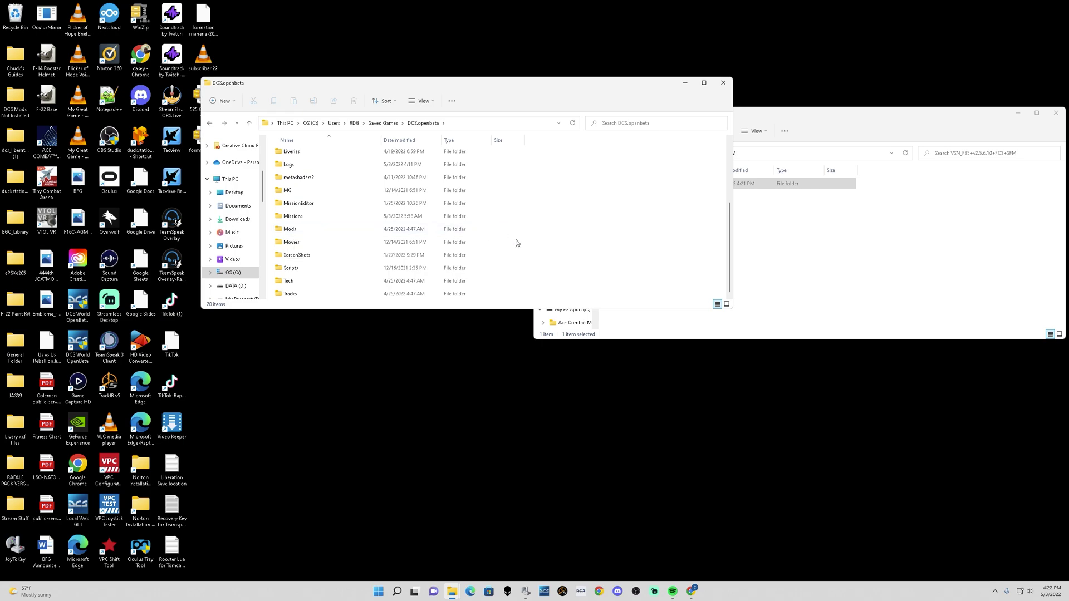
Step: Open Mods and then its Aircraft subfolder, showing the VSN_F4 and VSN_F4E mods
right_click(546, 249)
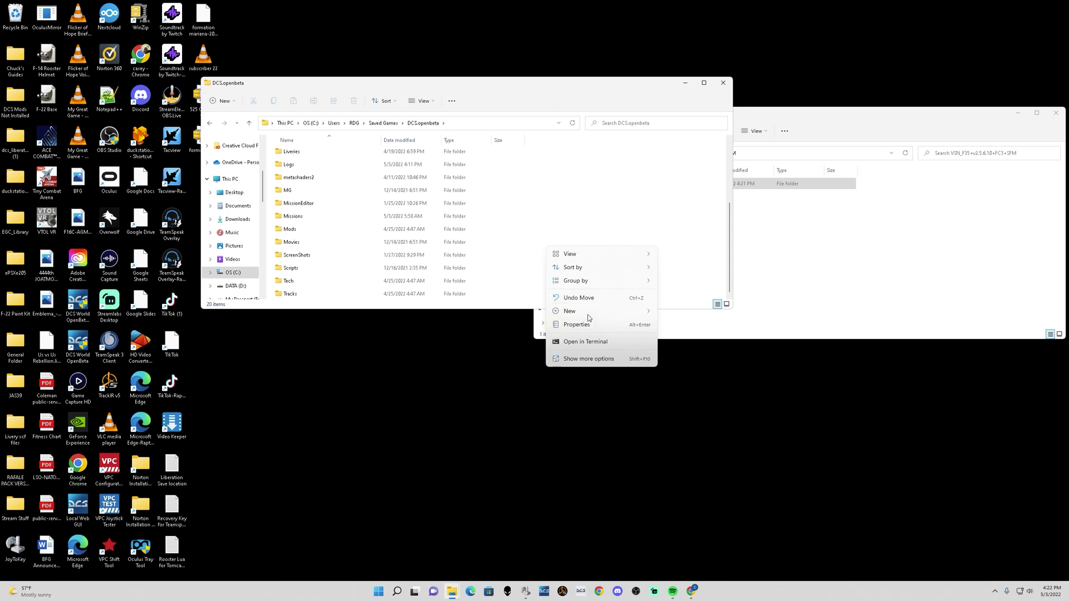
right_click(552, 224)
mouse_move(577, 287)
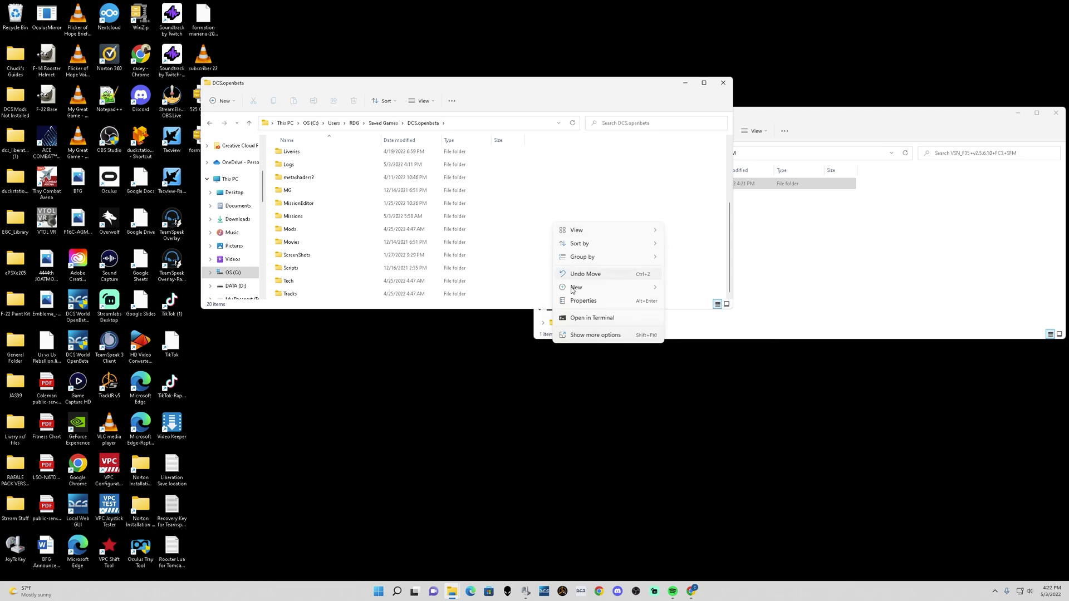
click(311, 233)
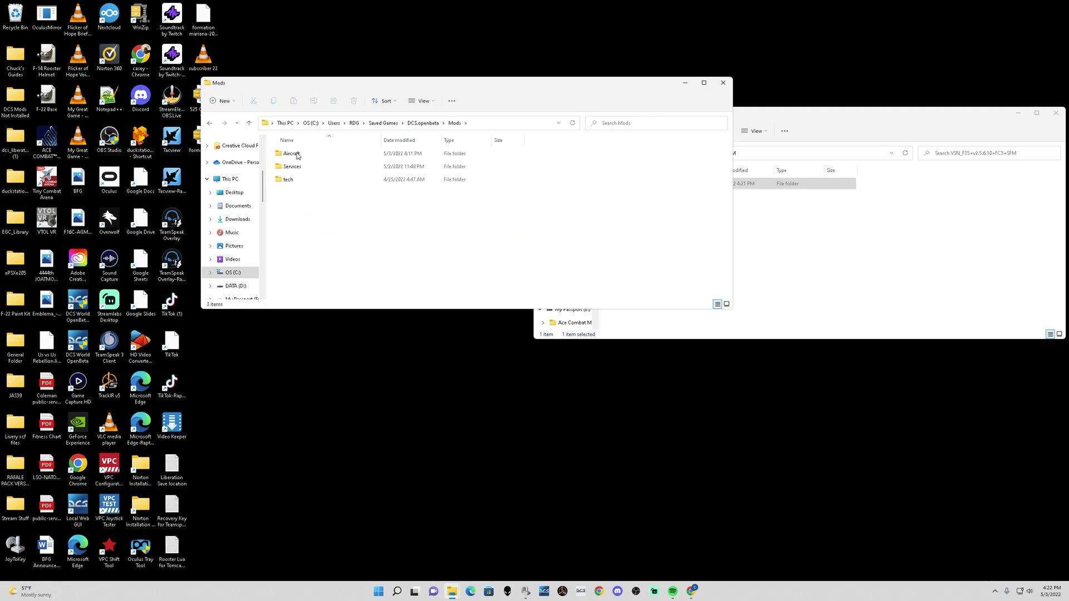
click(297, 156)
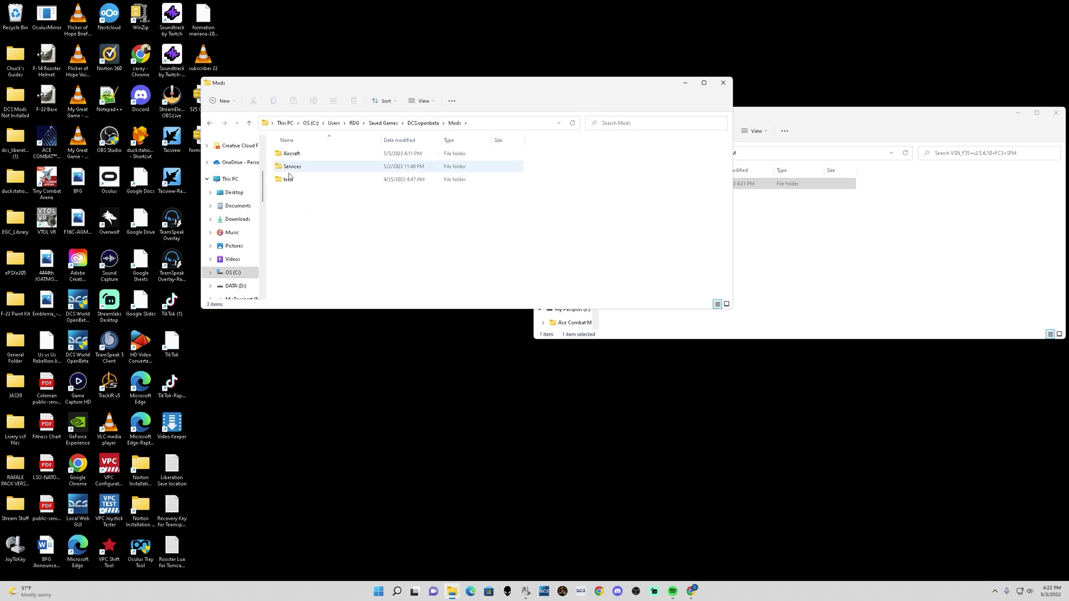
click(290, 156)
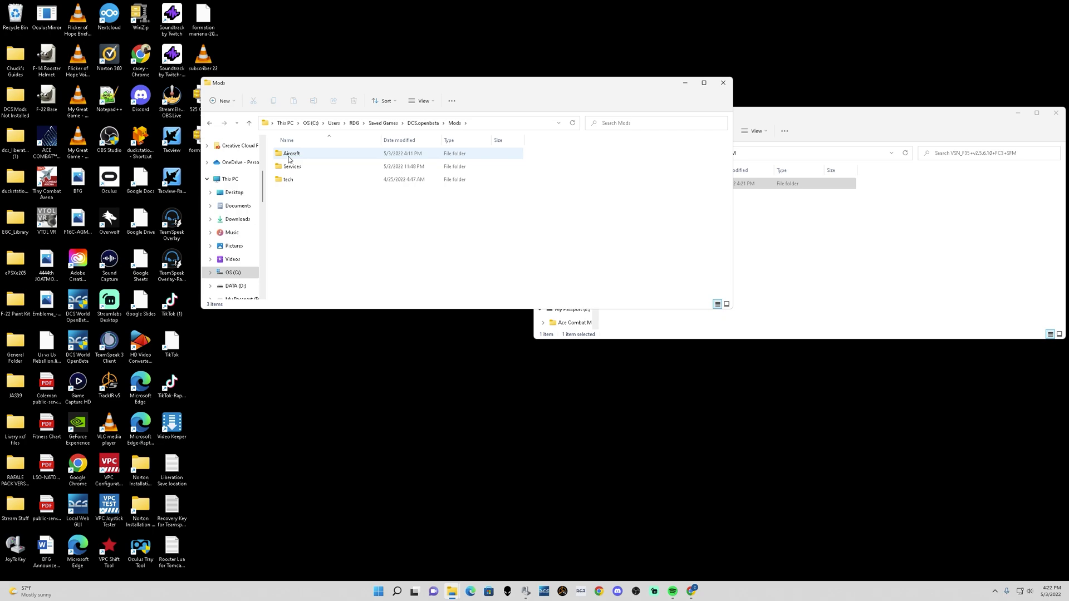
right_click(296, 225)
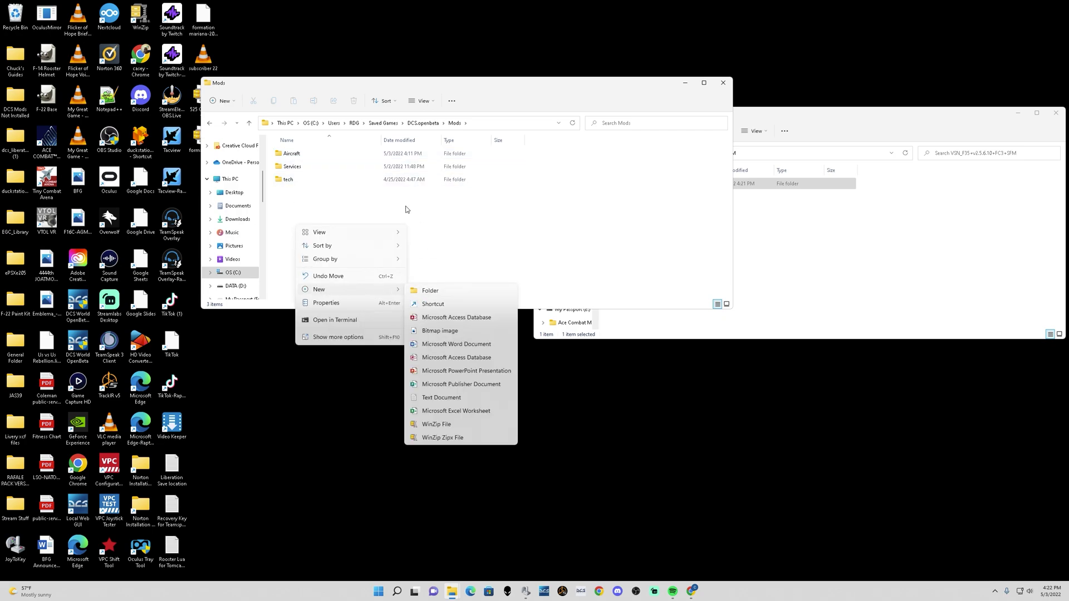
click(290, 155)
double_click(290, 155)
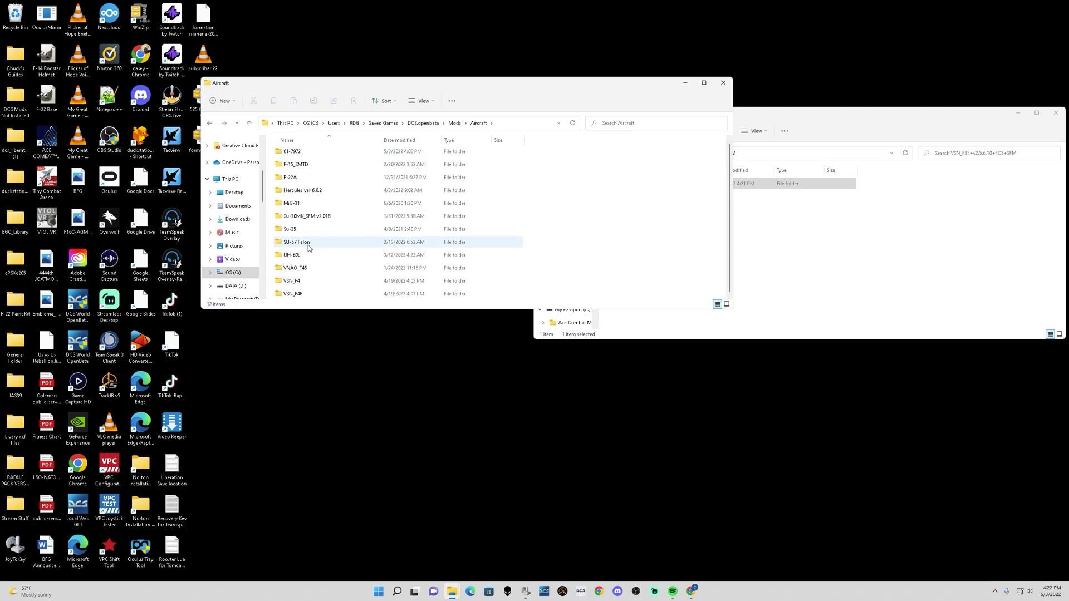
Step: Move 61-7972 to the desktop and VSN_F35 into Aircraft, then relaunch DCS World OpenBeta
drag(291, 151, 359, 15)
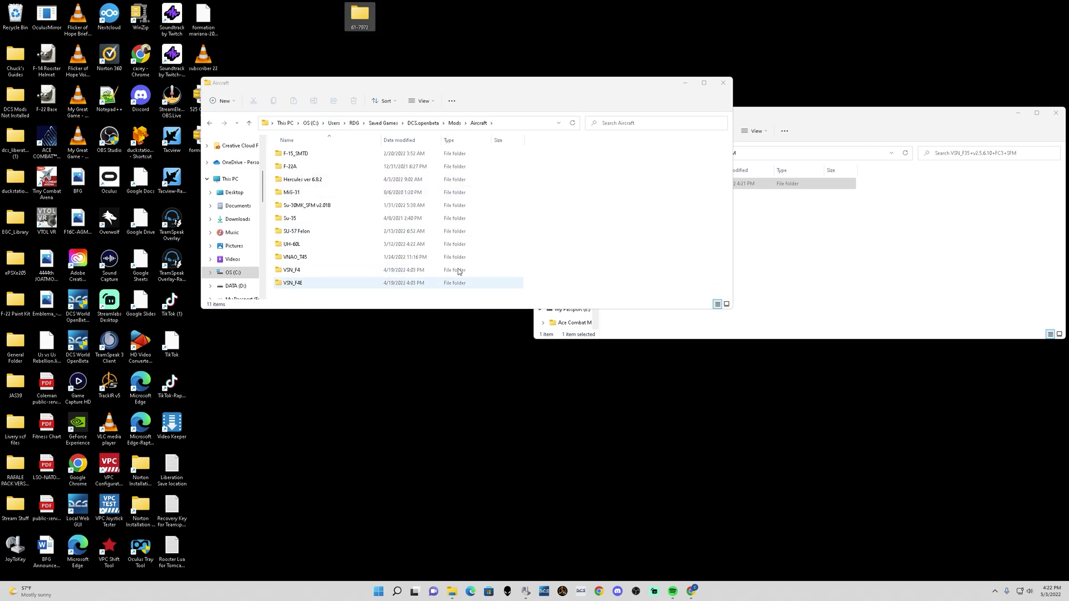
click(807, 287)
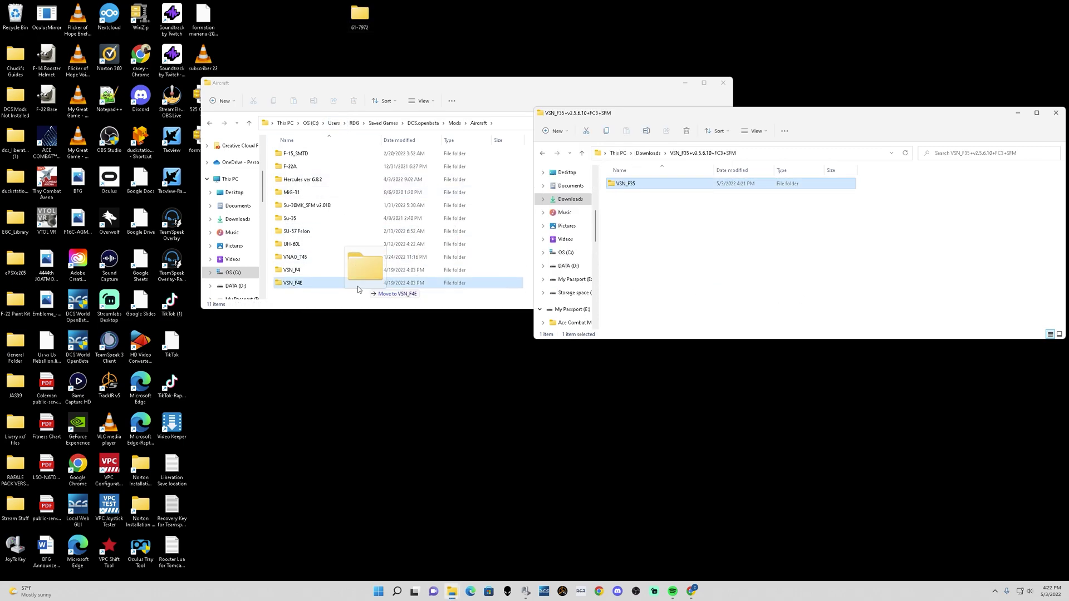
drag(628, 184, 318, 289)
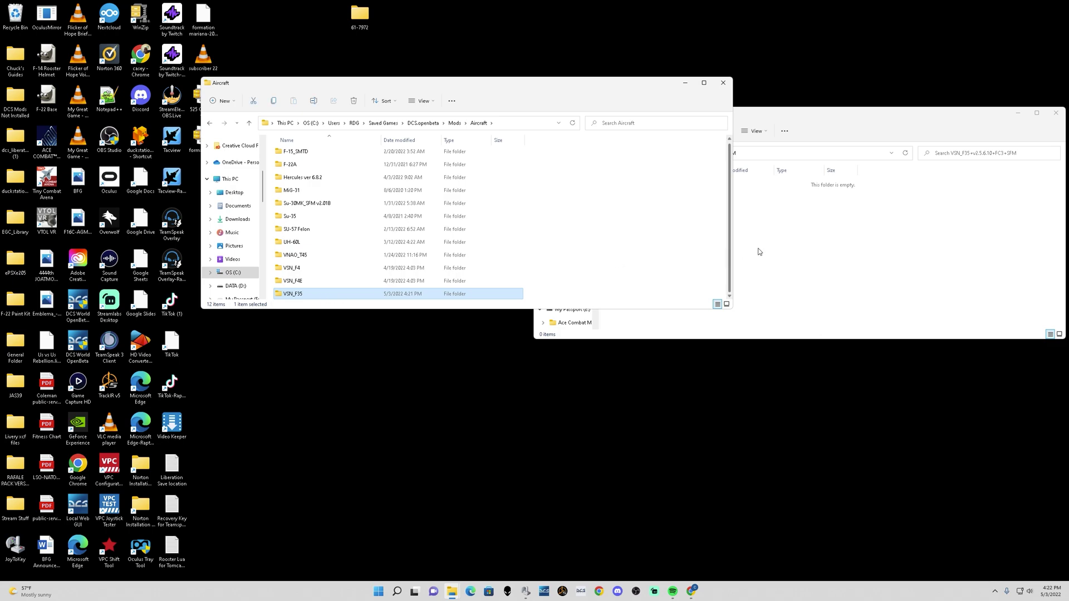
double_click(78, 345)
click(492, 362)
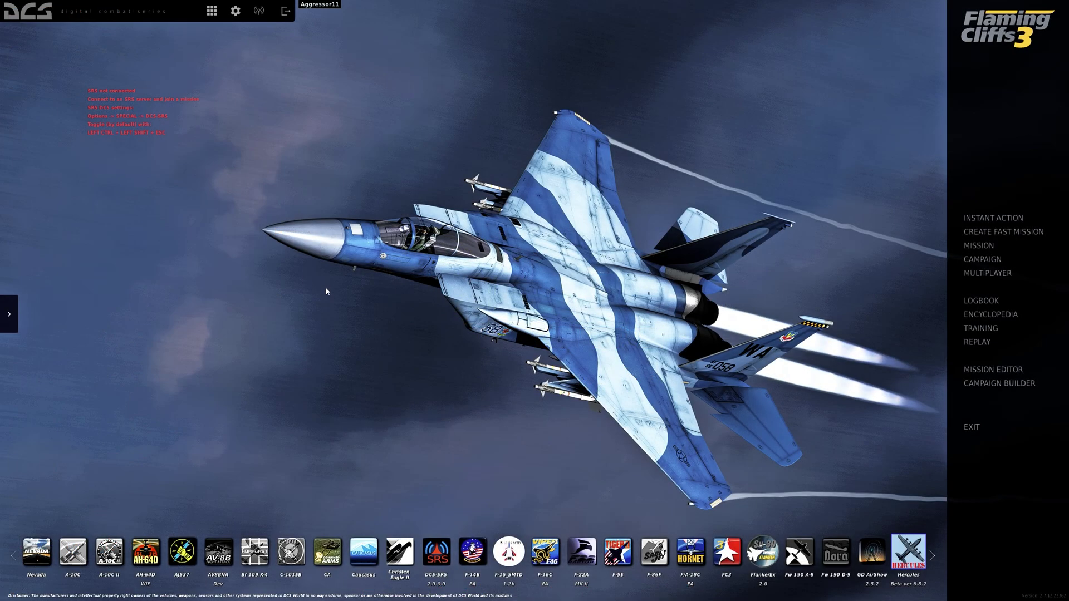
Step: Page the module bar to its end and select the new VSN_F35 module
click(932, 556)
click(933, 555)
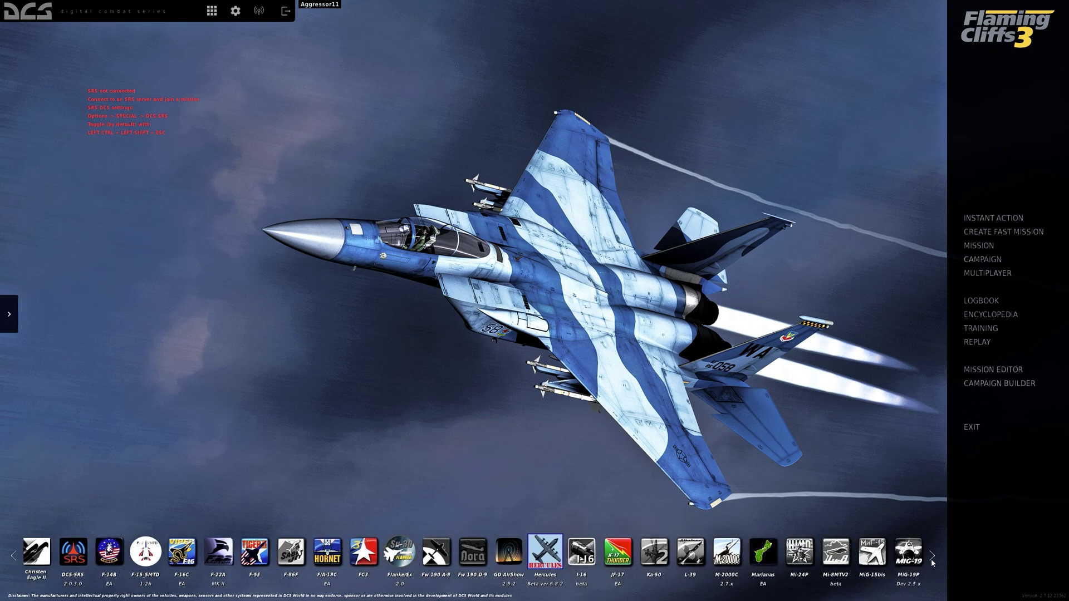
click(932, 556)
click(933, 556)
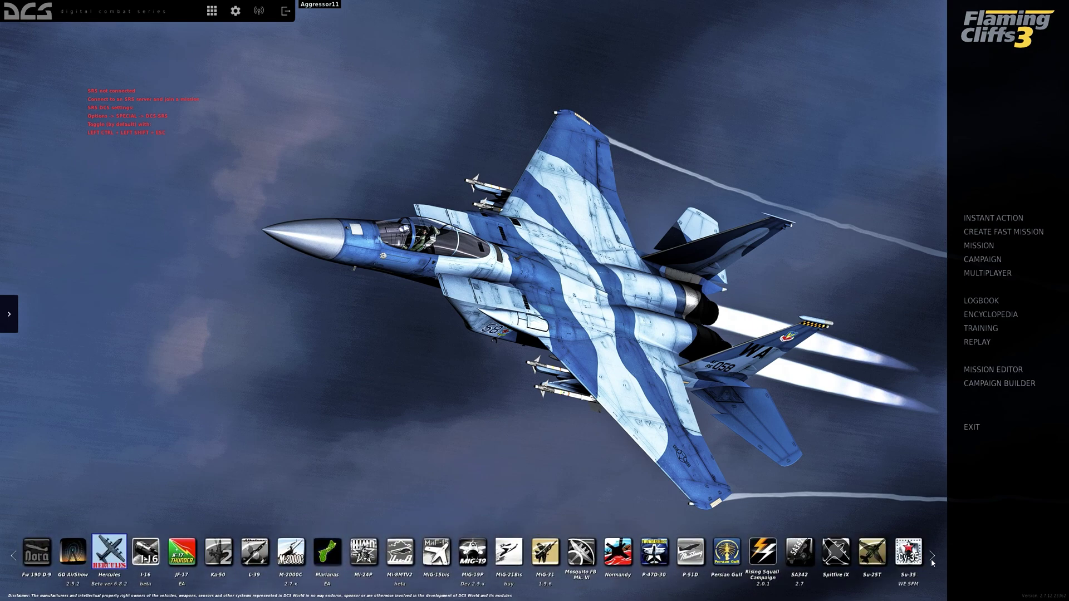
click(933, 556)
click(933, 556)
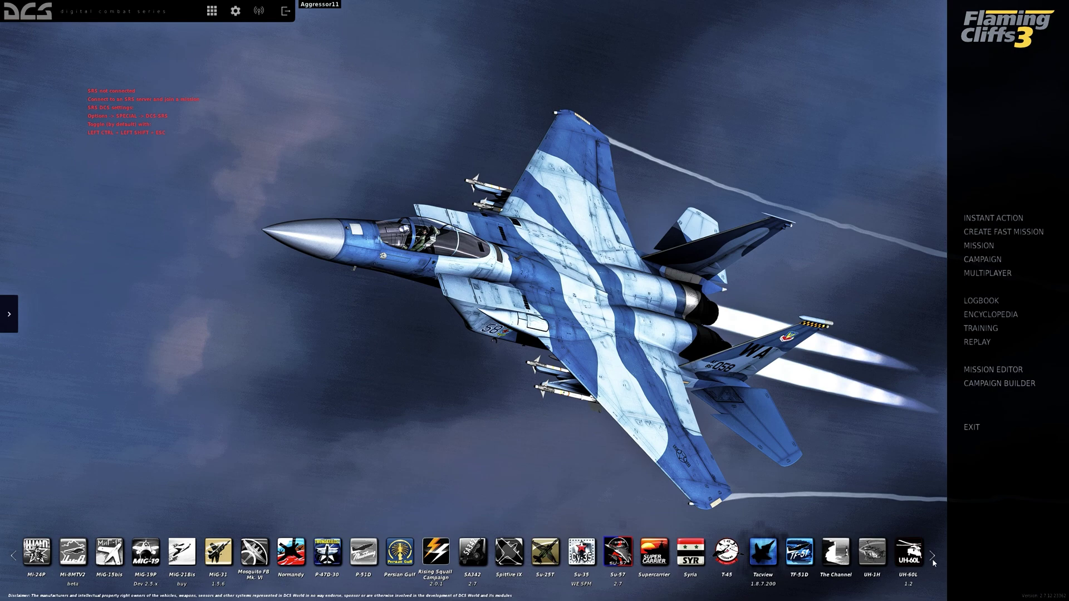
click(932, 556)
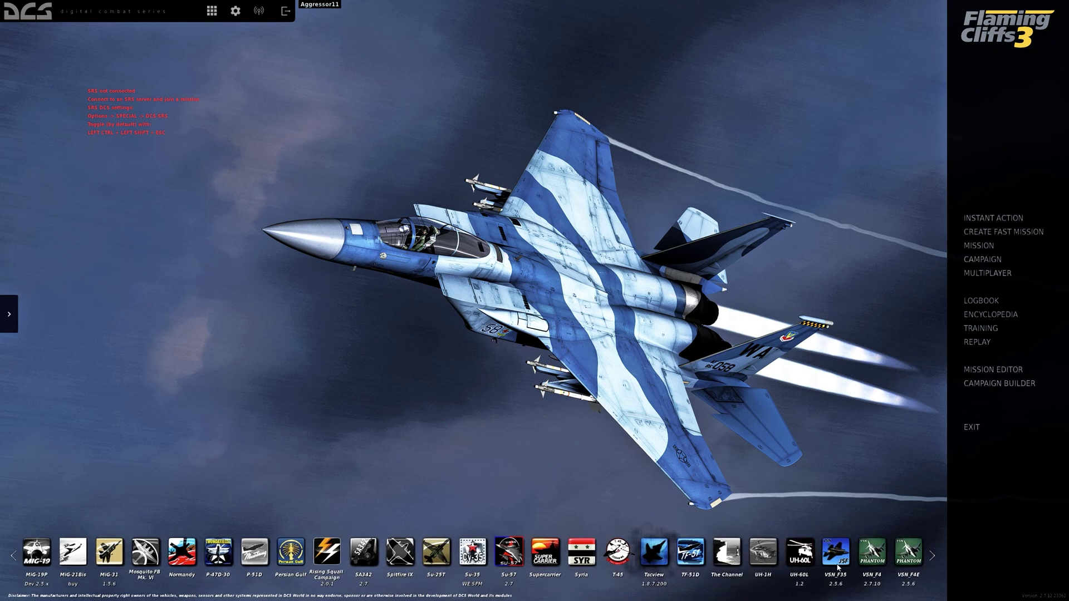
click(836, 552)
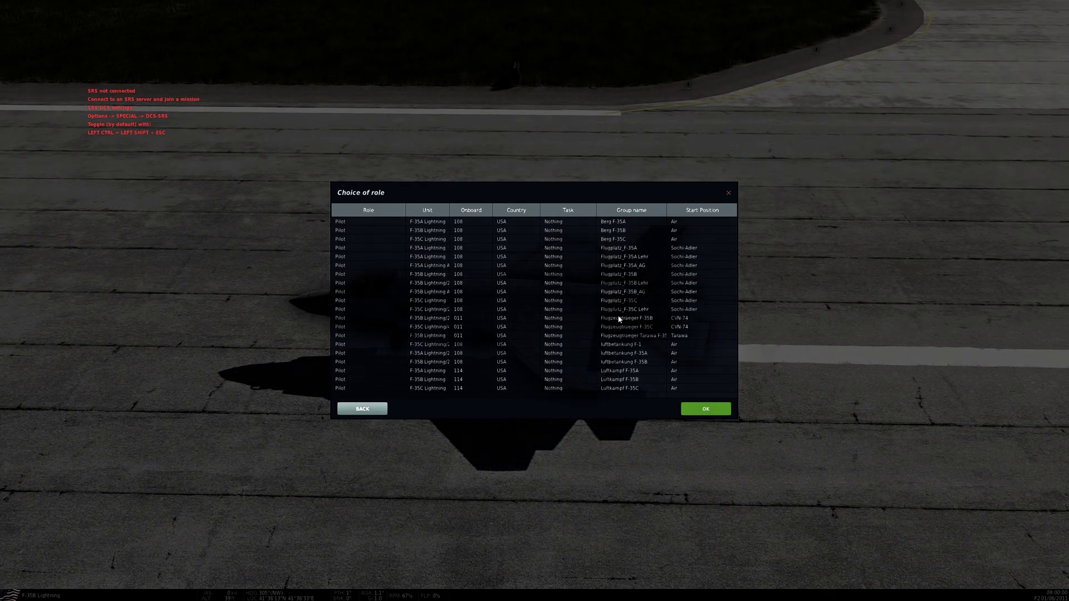
Step: Pick the first F-35A pilot slot (Berg) and confirm it with OK
click(502, 227)
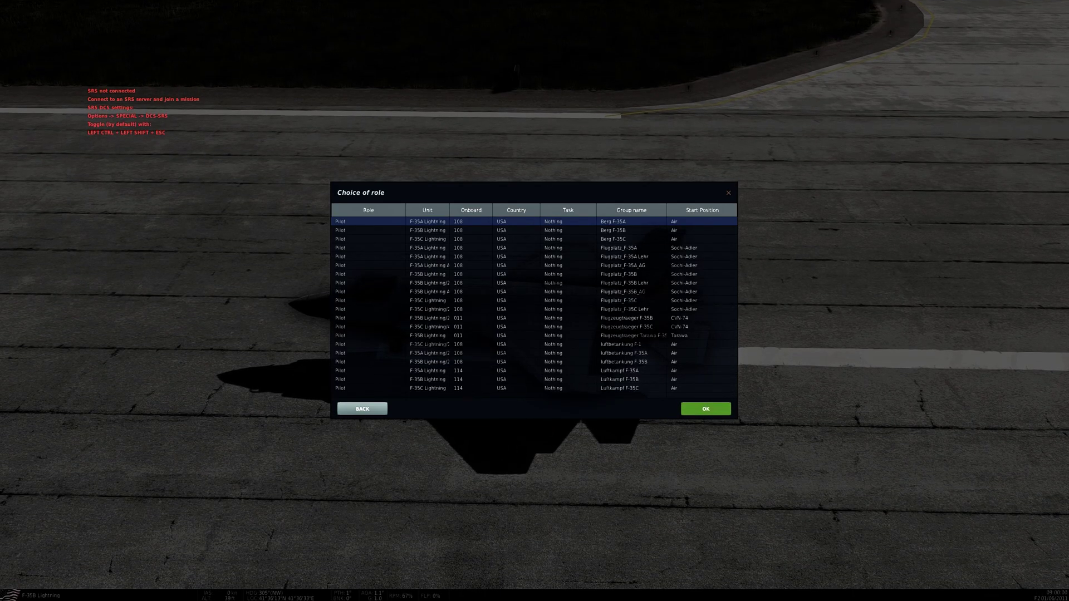
click(706, 409)
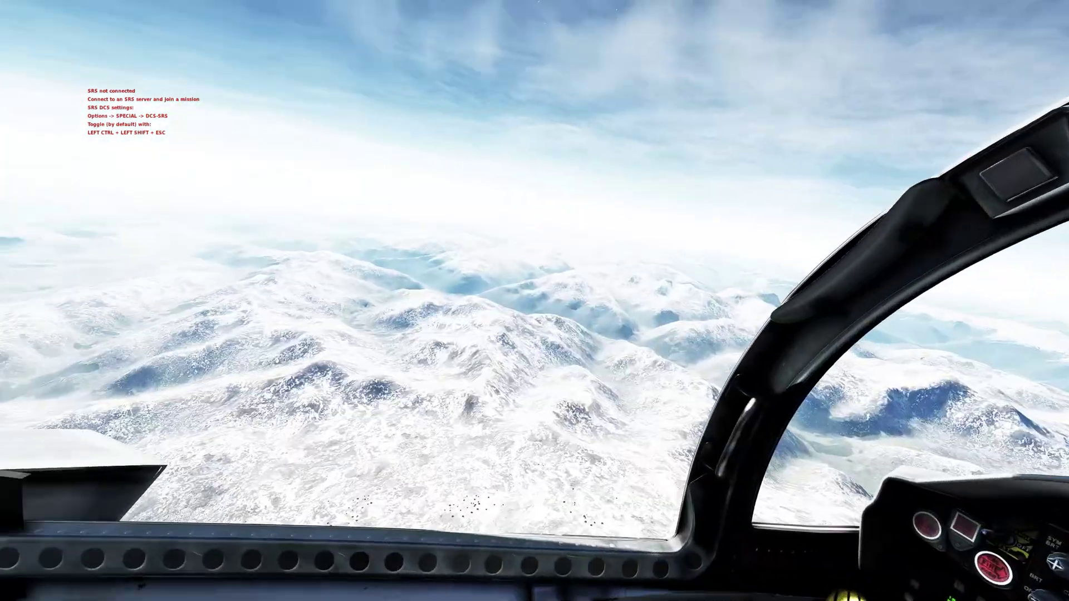
Step: Switch to the F2 external view of the F-35A flying over snowy mountains
key(F2)
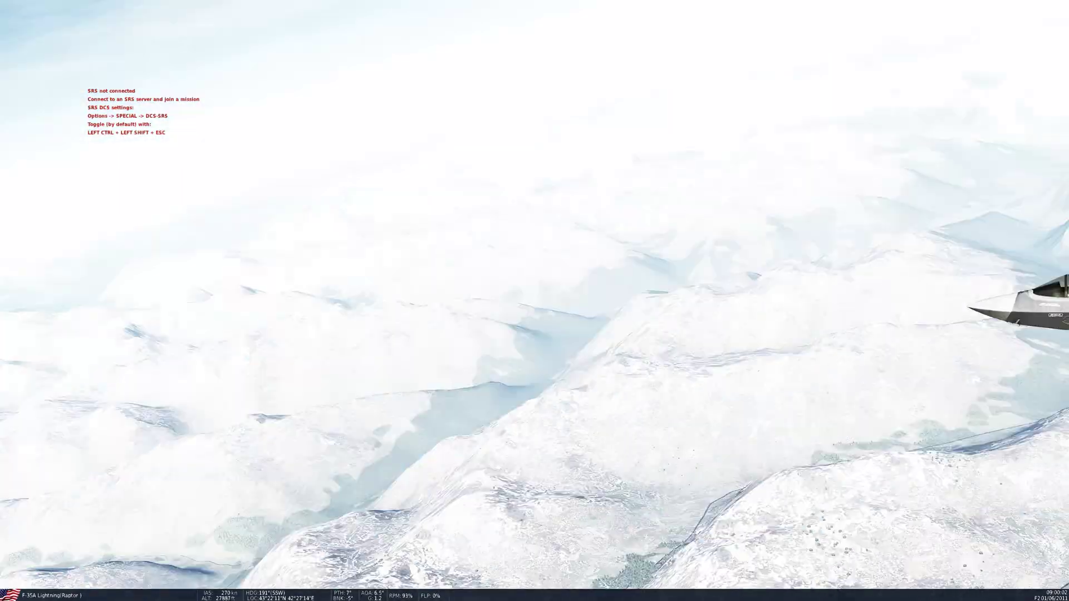